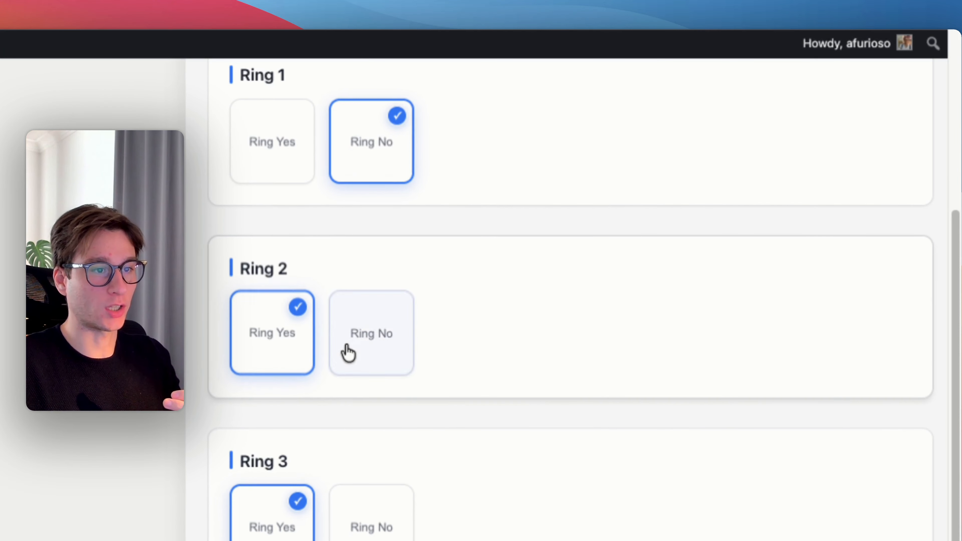
# Step: Set Ring 2 to Ring No in the lamp configurator on the product page
pyautogui.click(348, 351)
pyautogui.click(252, 168)
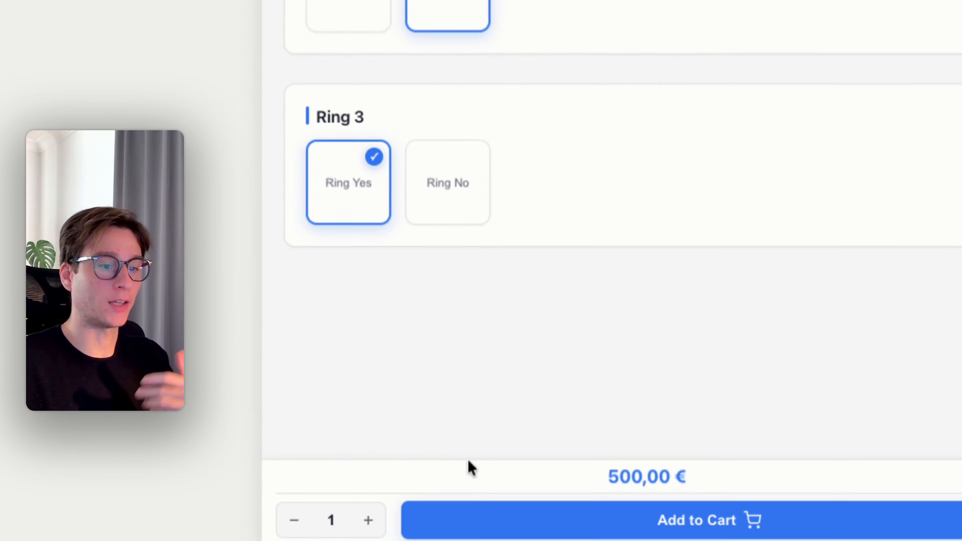
pyautogui.click(482, 443)
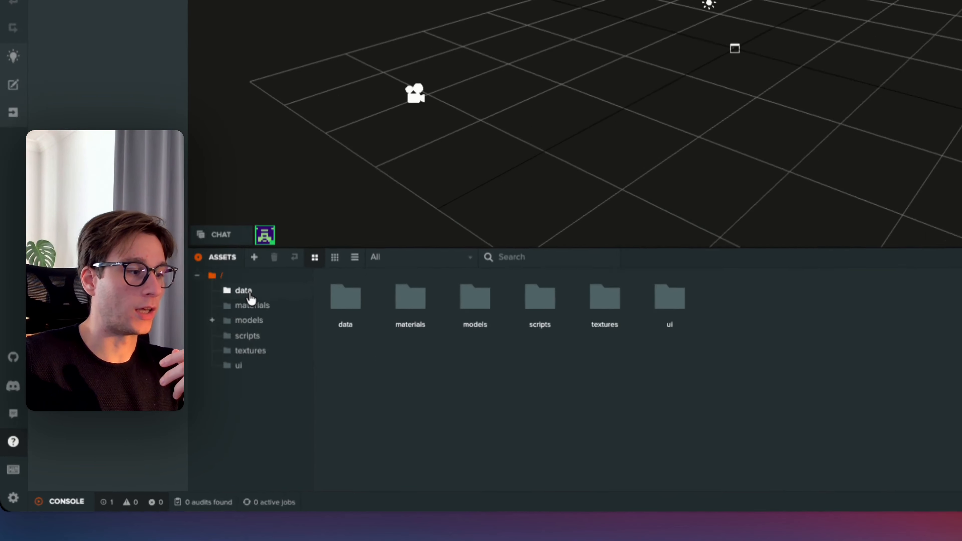
# Step: In the PlayCanvas editor, examine the pendant_lamp JSON asset in the data folder and the launched configurator scene
pyautogui.click(156, 370)
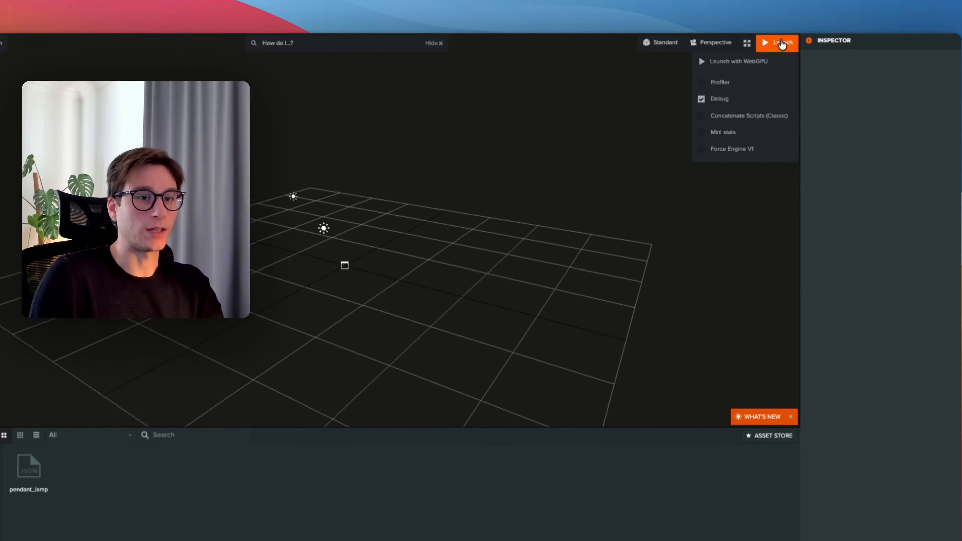
pyautogui.click(819, 37)
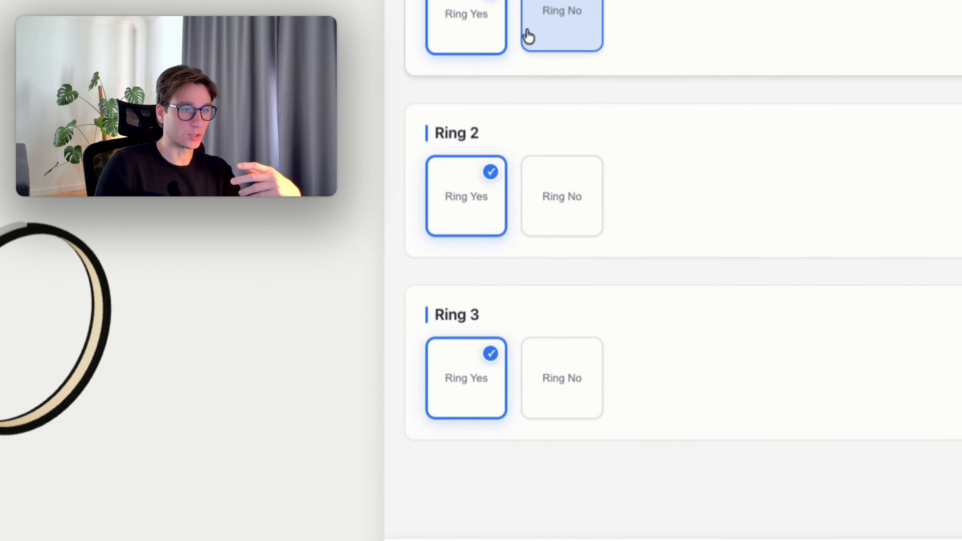
pyautogui.scroll(5, 393, 146)
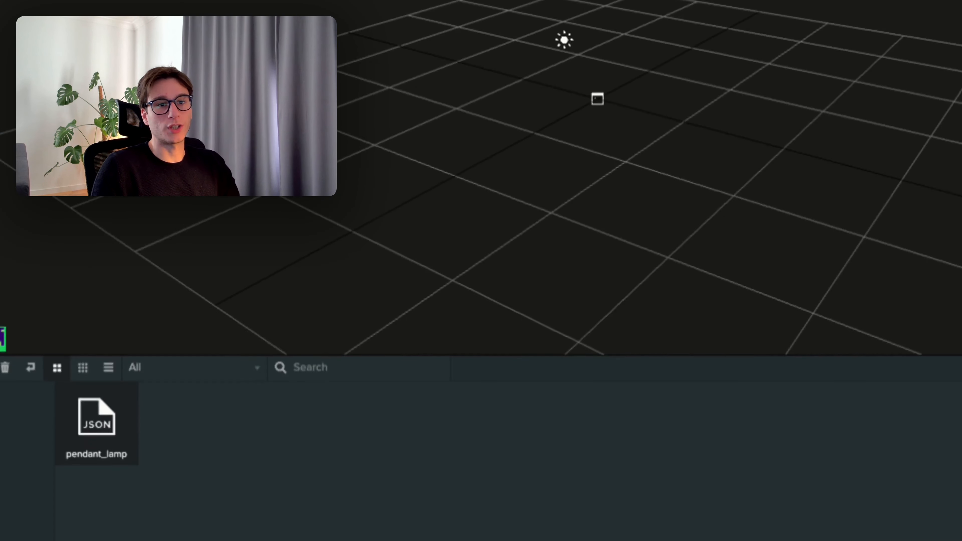
pyautogui.click(900, 76)
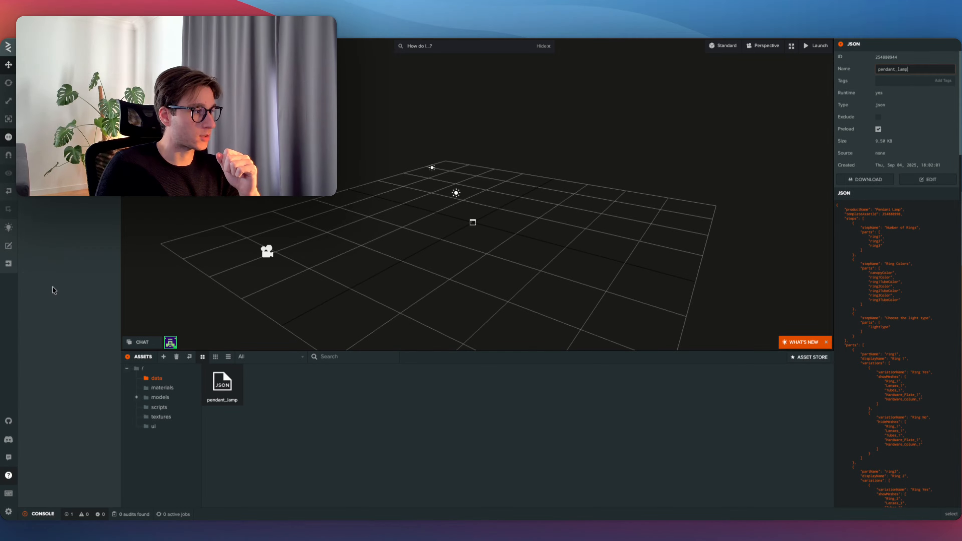
# Step: Download the PlayCanvas build of the Main scene as a .zip for self-hosting, with Concatenate Scripts and Minify Scripts enabled
pyautogui.click(8, 264)
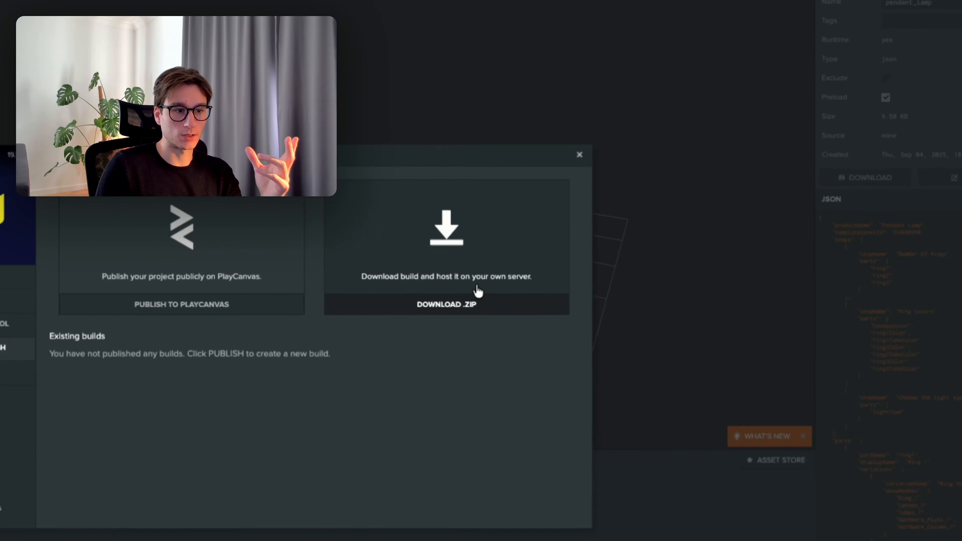
pyautogui.click(622, 255)
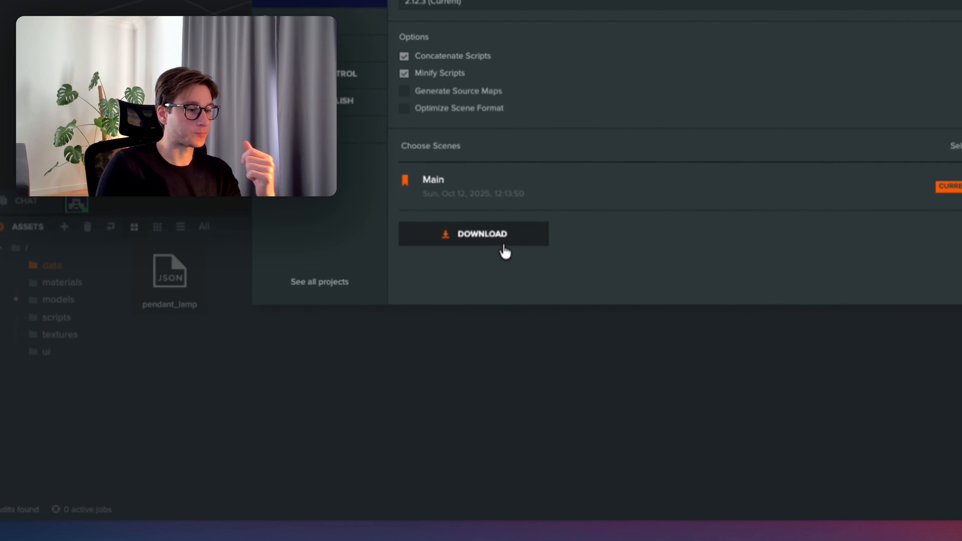
pyautogui.click(405, 362)
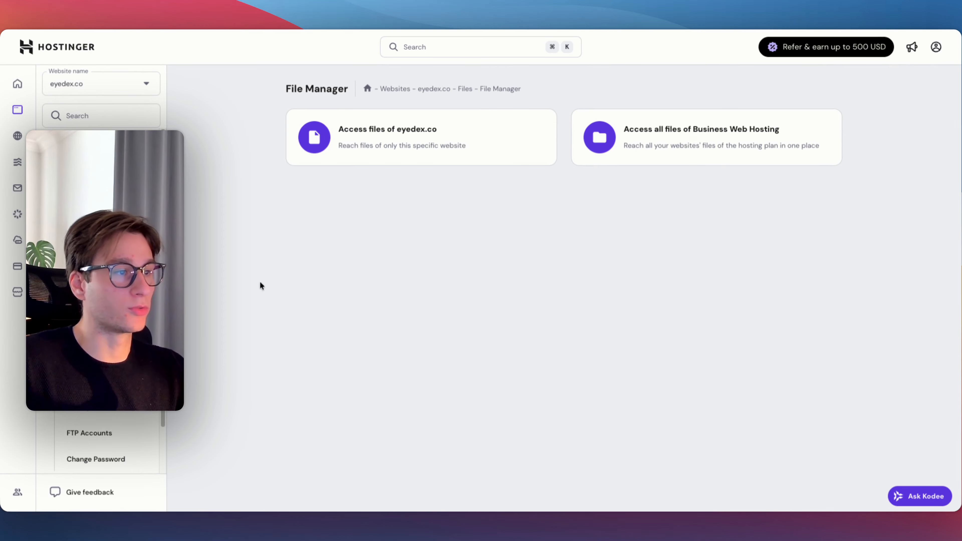
# Step: In the Hostinger File Manager, access the files of eyedex.co and open the lamp25 folder inside public_html
pyautogui.click(401, 156)
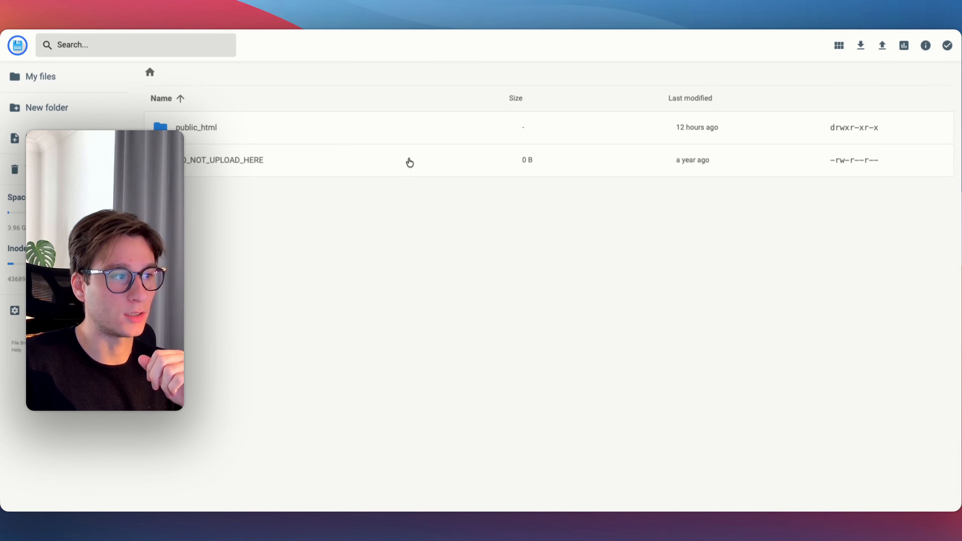
pyautogui.doubleClick(417, 222)
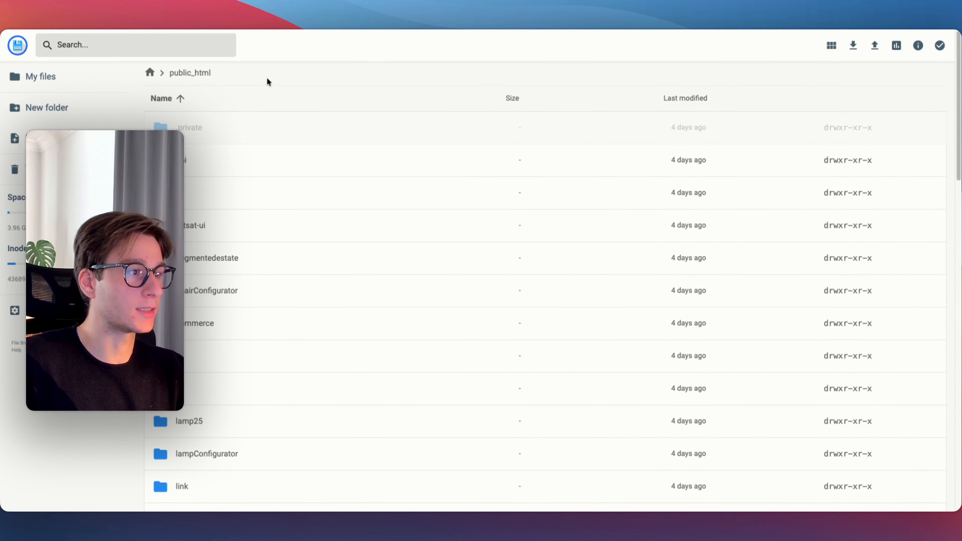
pyautogui.scroll(-5, 270, 81)
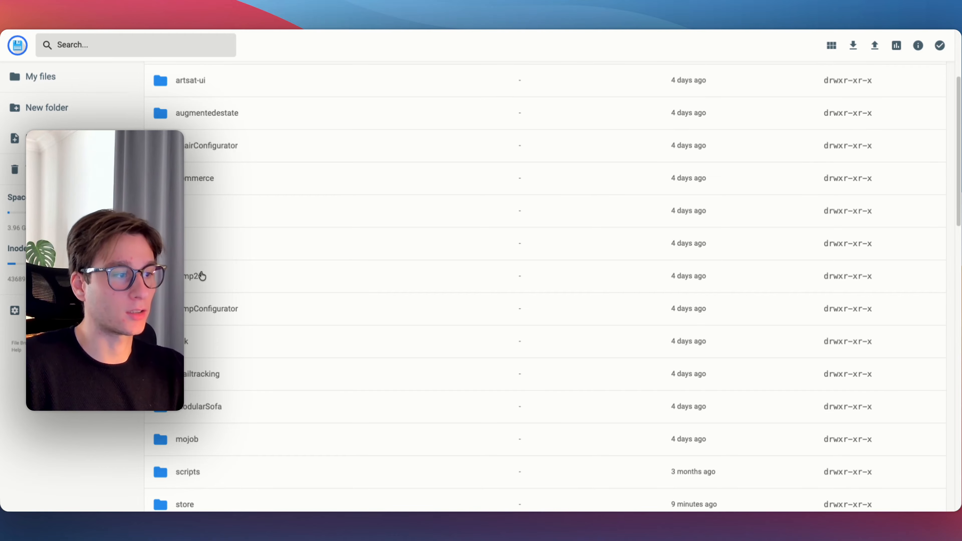
pyautogui.doubleClick(202, 276)
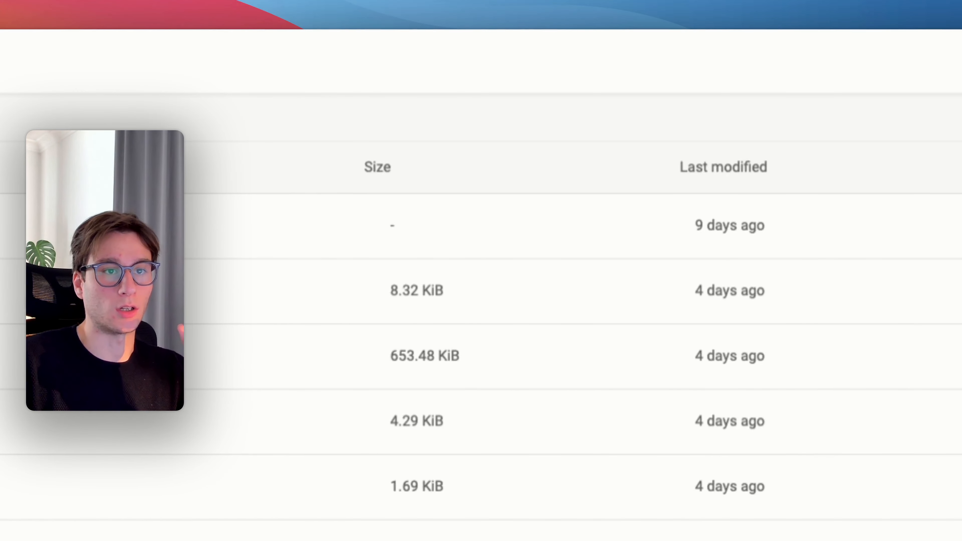
# Step: Try to upload the exported build files from the computer into the lamp25 folder
pyautogui.click(858, 14)
pyautogui.click(730, 100)
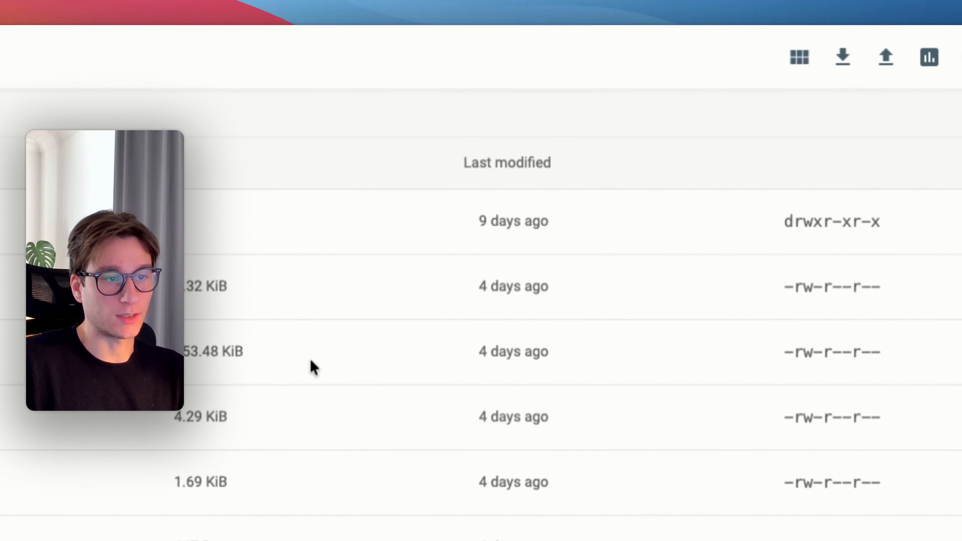
pyautogui.moveTo(960, 227); pyautogui.dragTo(767, 281)
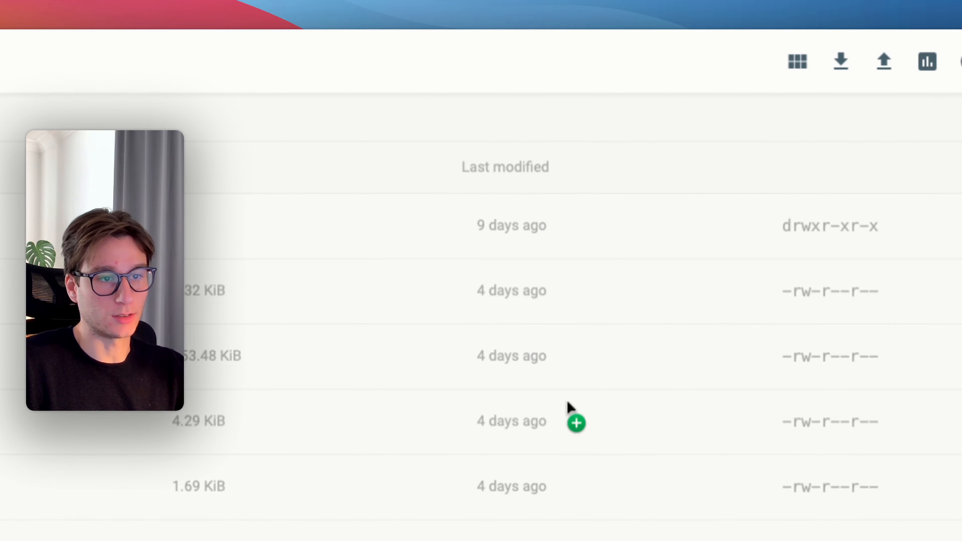
pyautogui.moveTo(567, 401); pyautogui.dragTo(545, 445)
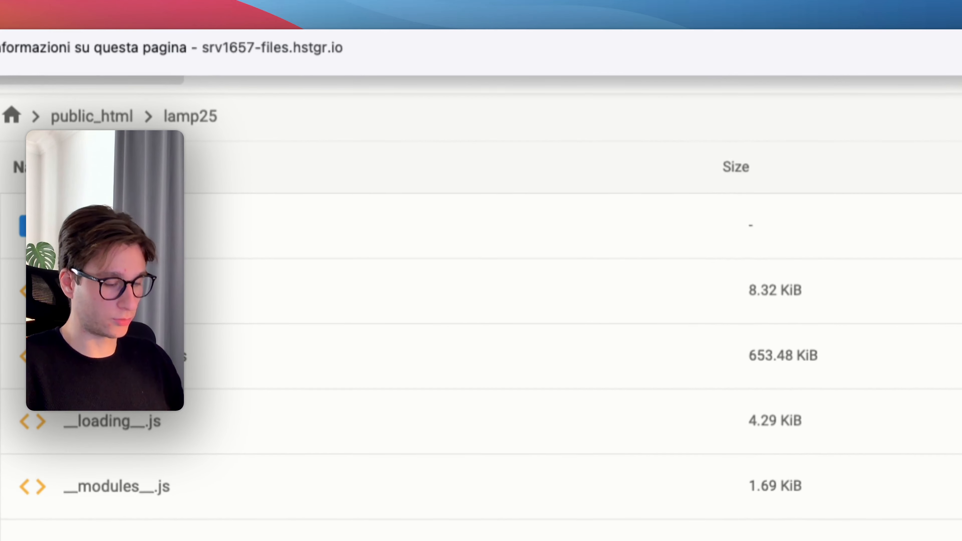
# Step: Load the hosted configurator at eyedex.co/lamp25 in the browser to check it
pyautogui.write('eyedex.co')
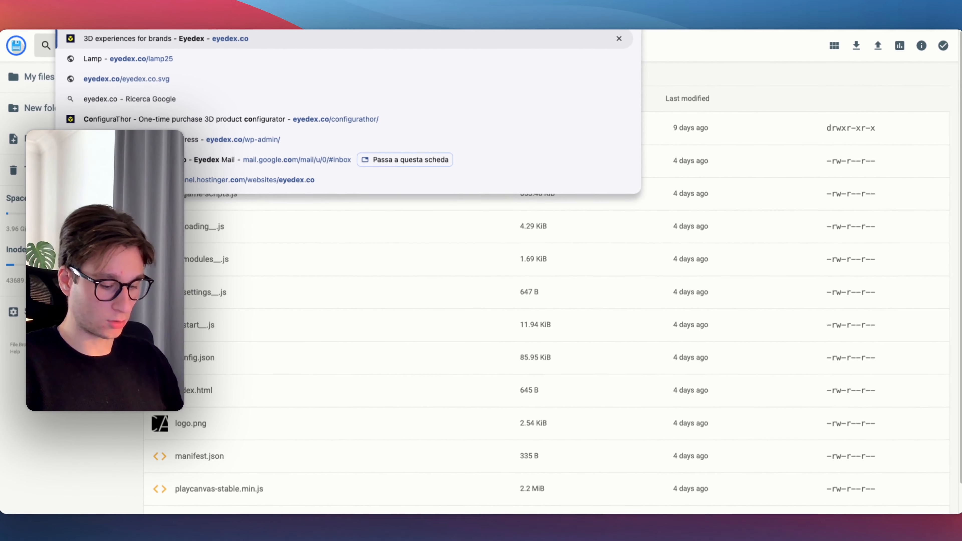
pyautogui.write('/lamp')
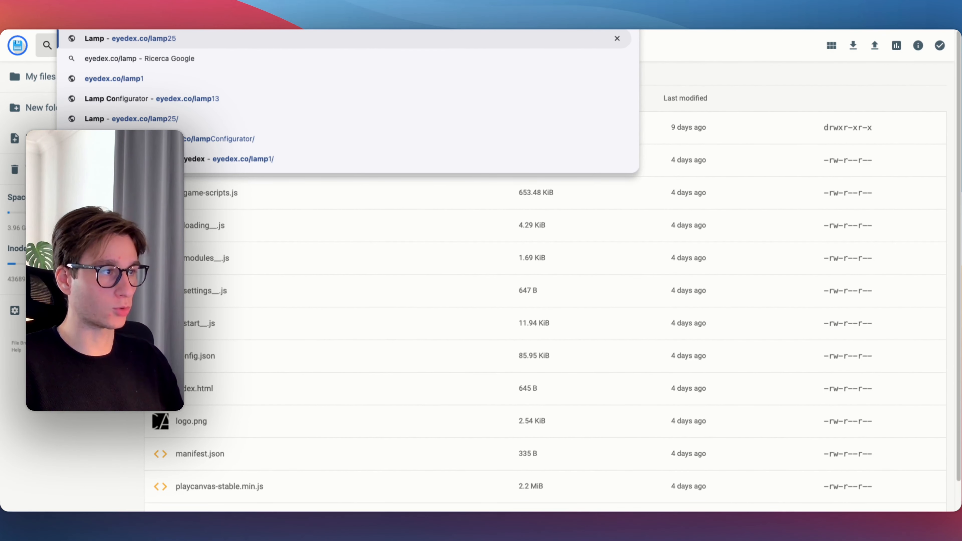
pyautogui.press('Return')
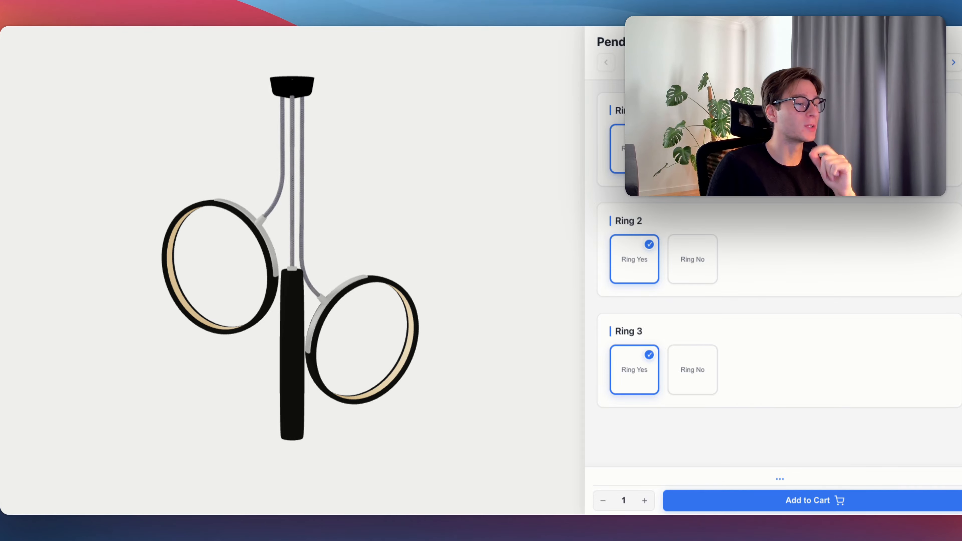
# Step: In the WordPress admin, try to install the plugin from the uploaded file configurathor-woocommerce.zip
pyautogui.click(76, 2)
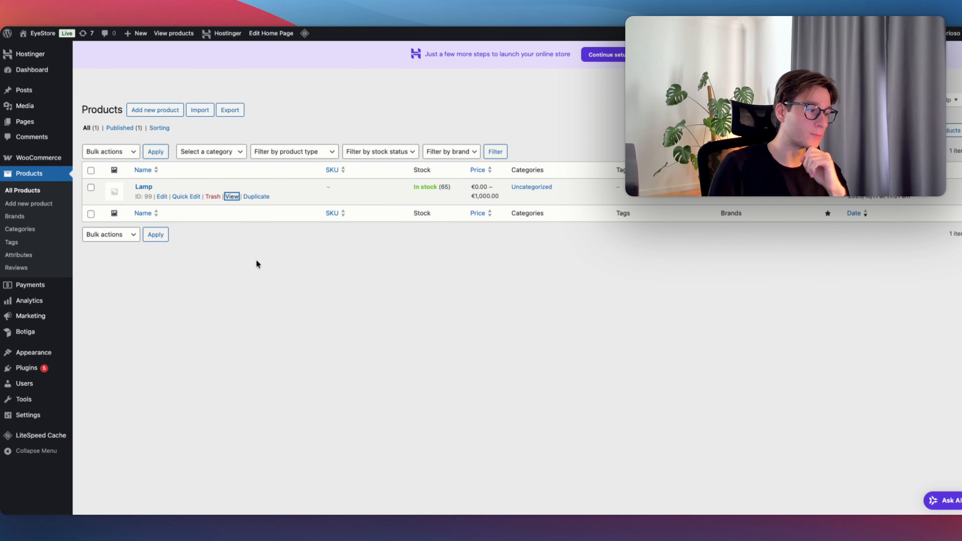
pyautogui.moveTo(29, 366)
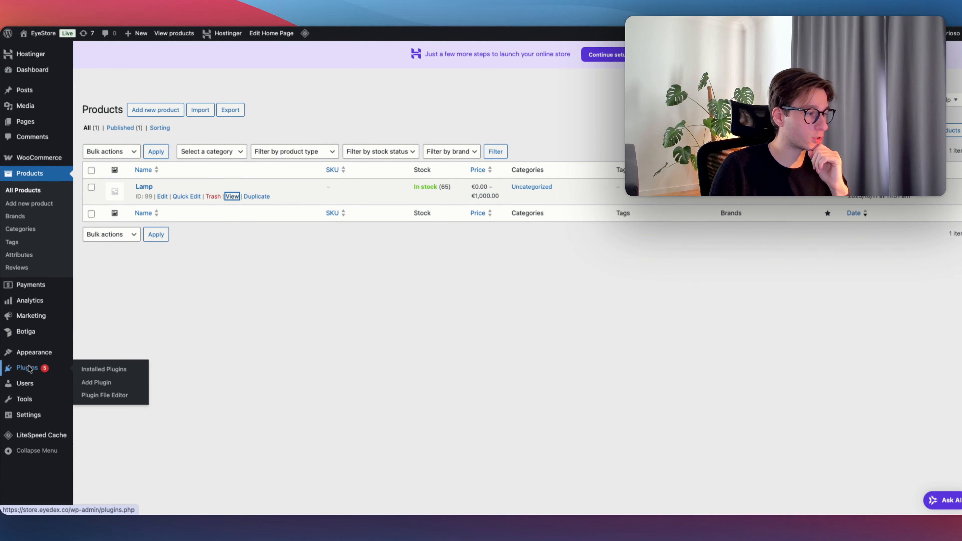
pyautogui.click(96, 382)
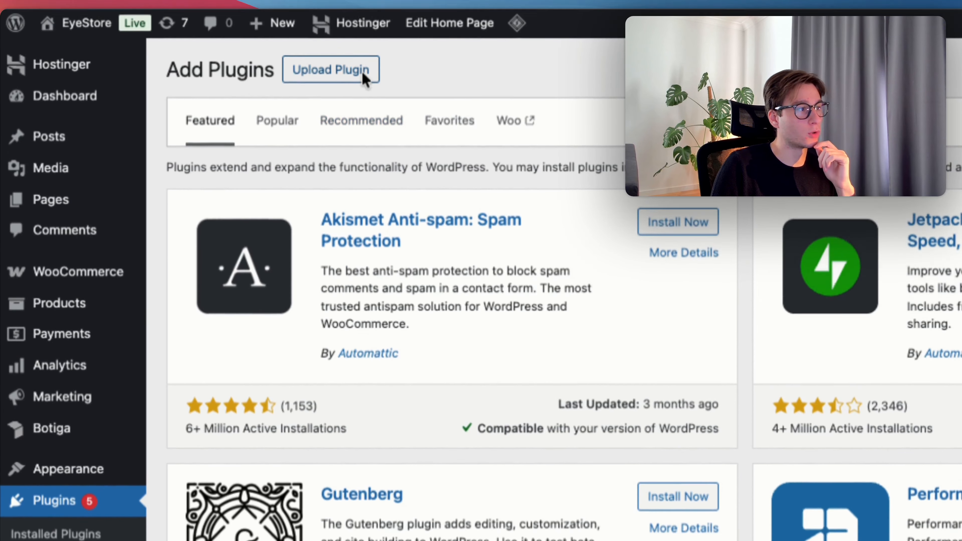
pyautogui.click(365, 75)
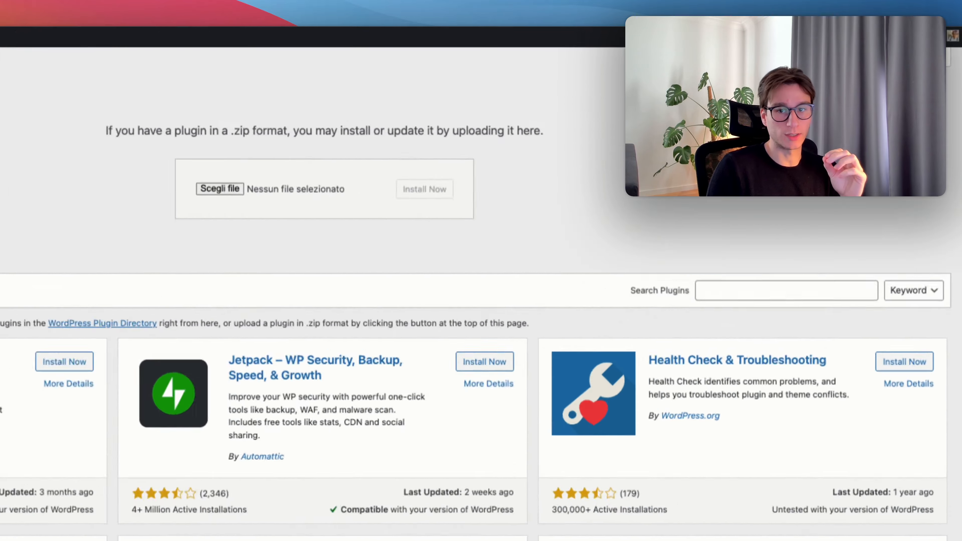
pyautogui.moveTo(834, 56); pyautogui.dragTo(487, 114)
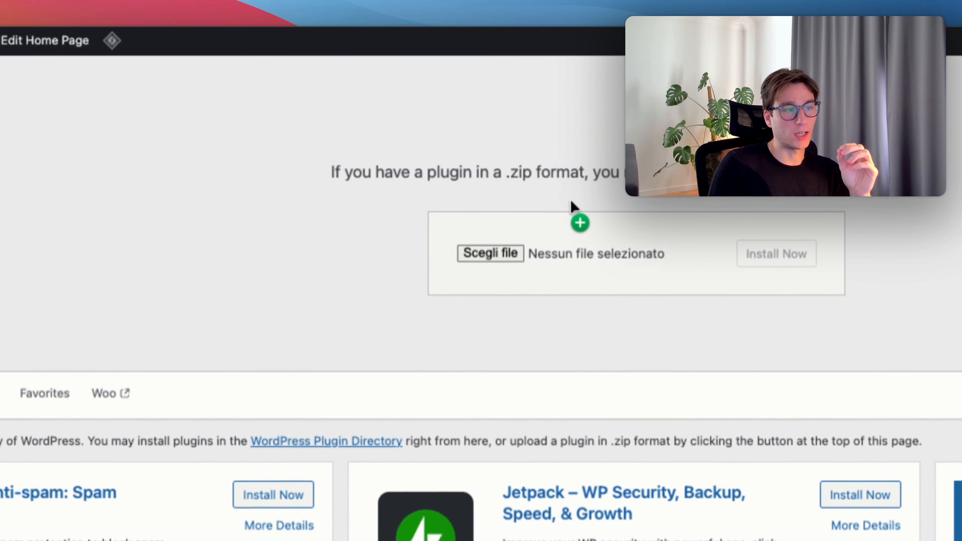
pyautogui.moveTo(572, 207); pyautogui.dragTo(556, 266)
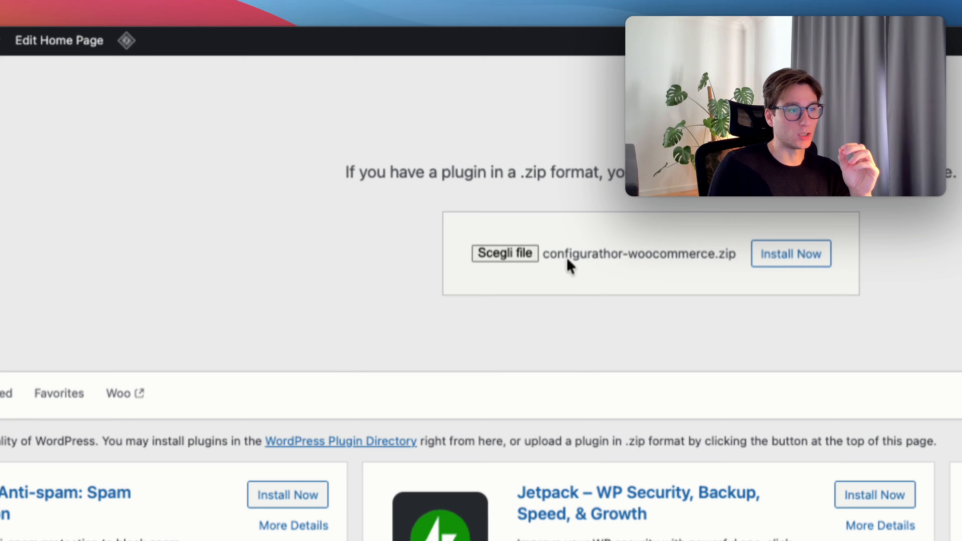
pyautogui.click(817, 266)
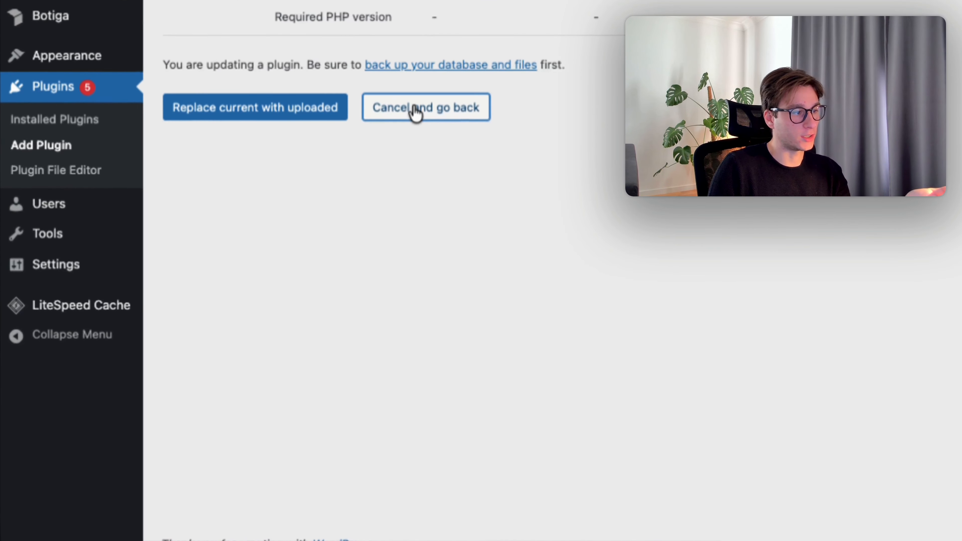
pyautogui.click(425, 106)
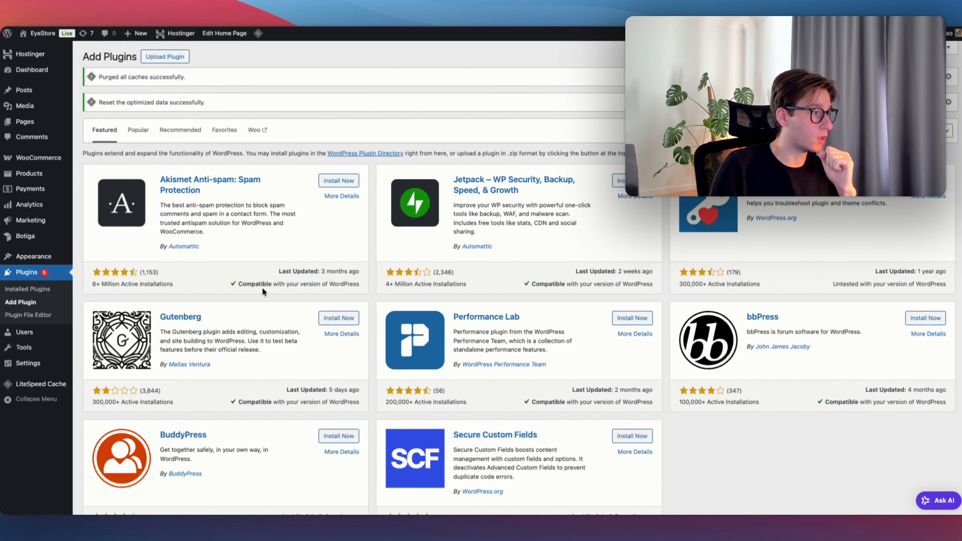
# Step: Start a new product from the store's product list and name it Lamp 2
pyautogui.moveTo(49, 178)
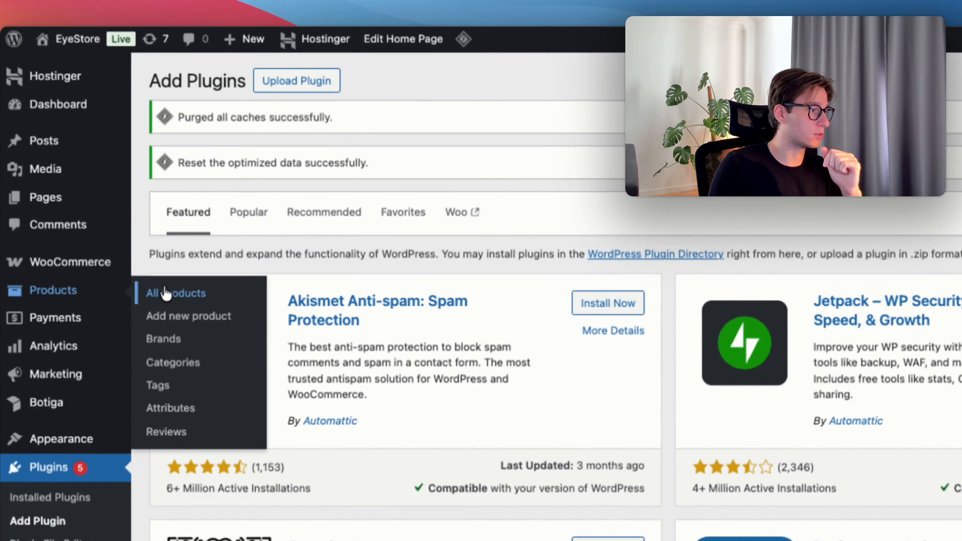
pyautogui.click(93, 175)
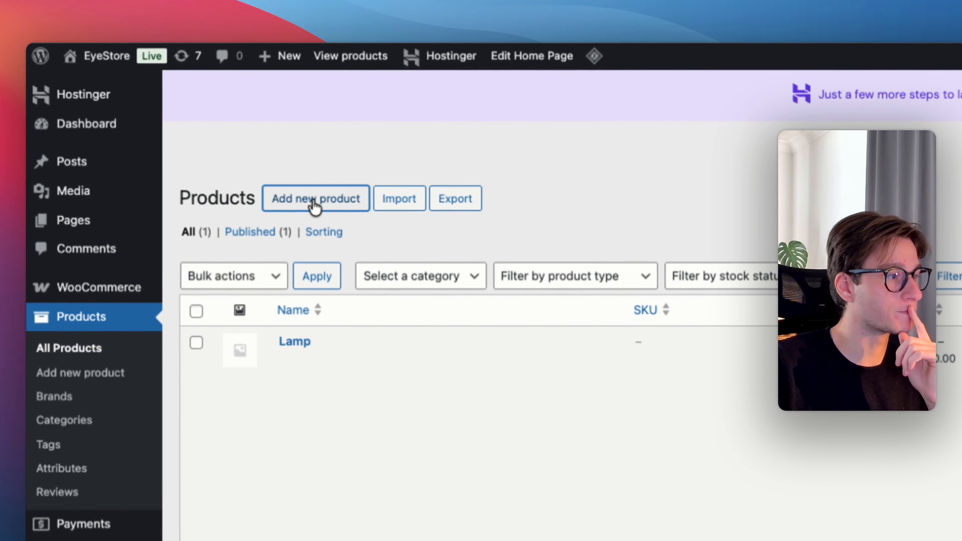
pyautogui.click(314, 199)
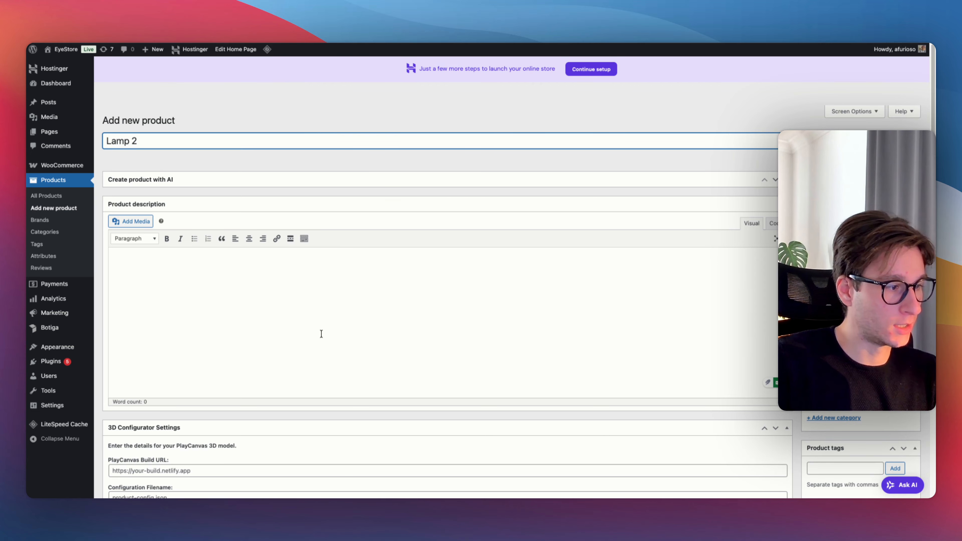
pyautogui.scroll(-5, 322, 333)
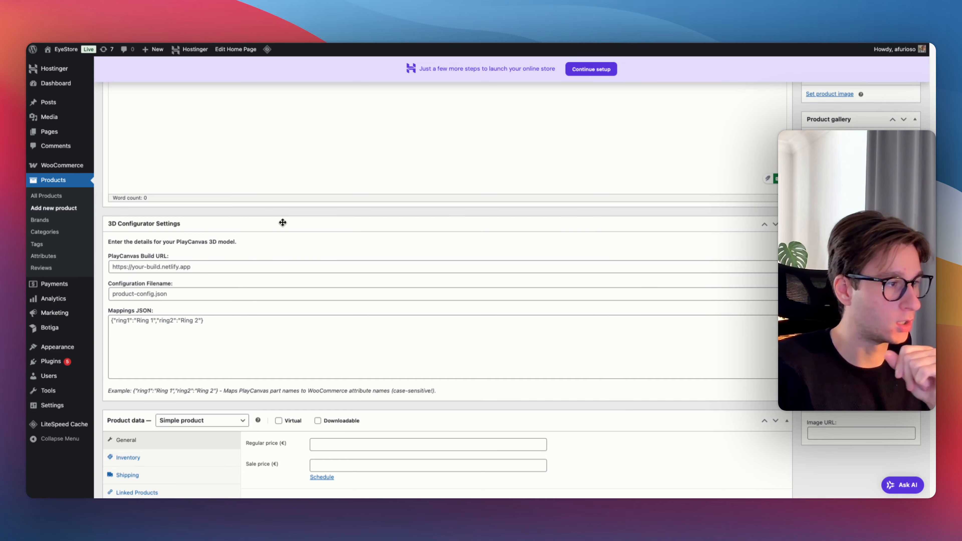
pyautogui.scroll(-1, 241, 242)
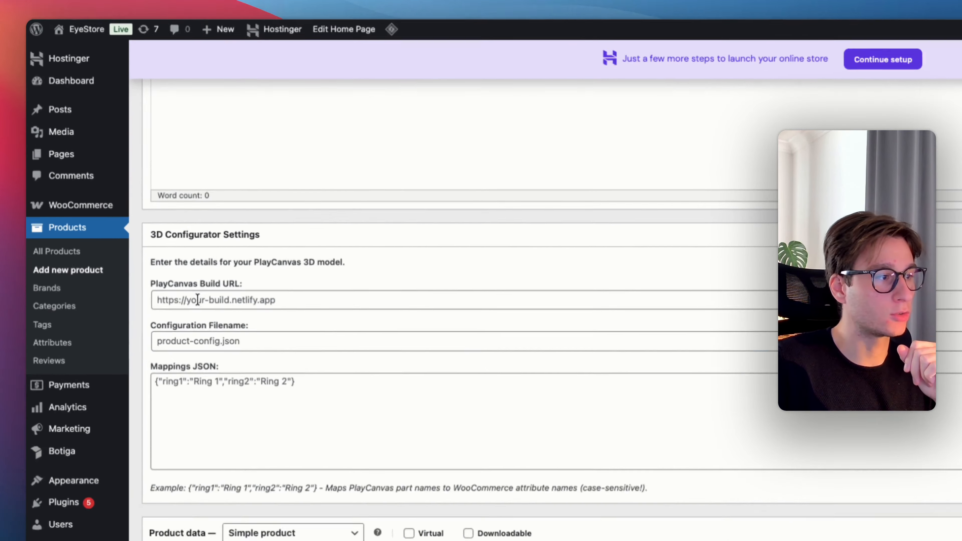
pyautogui.click(139, 228)
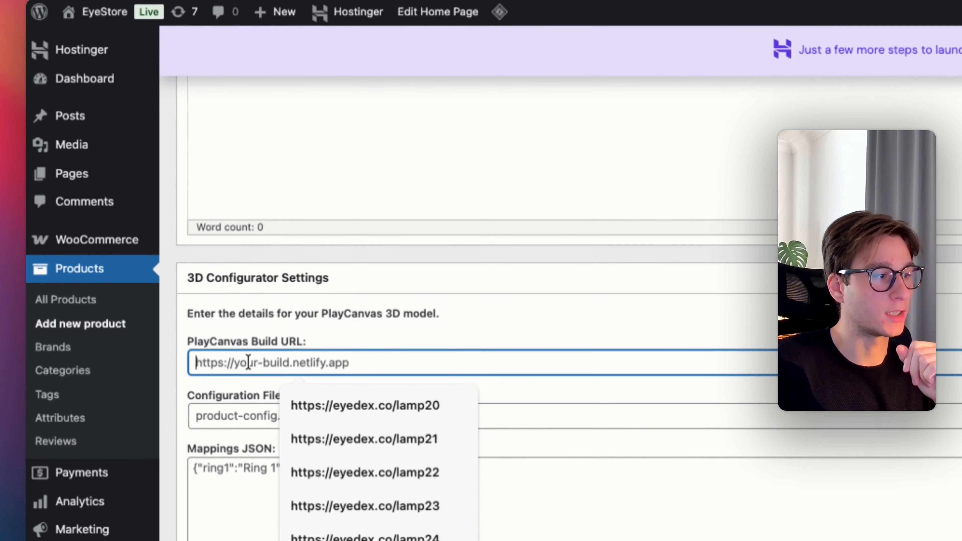
pyautogui.click(455, 366)
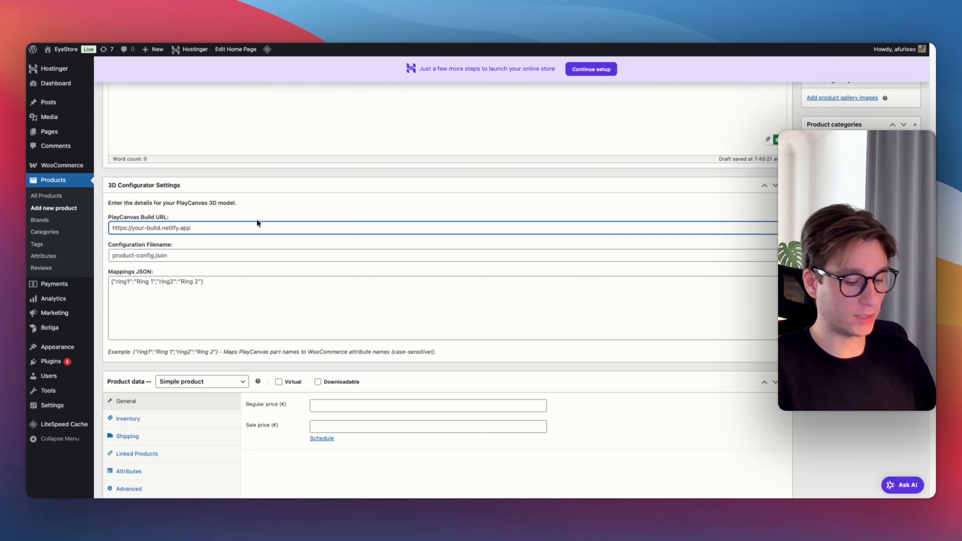
pyautogui.write('htt')
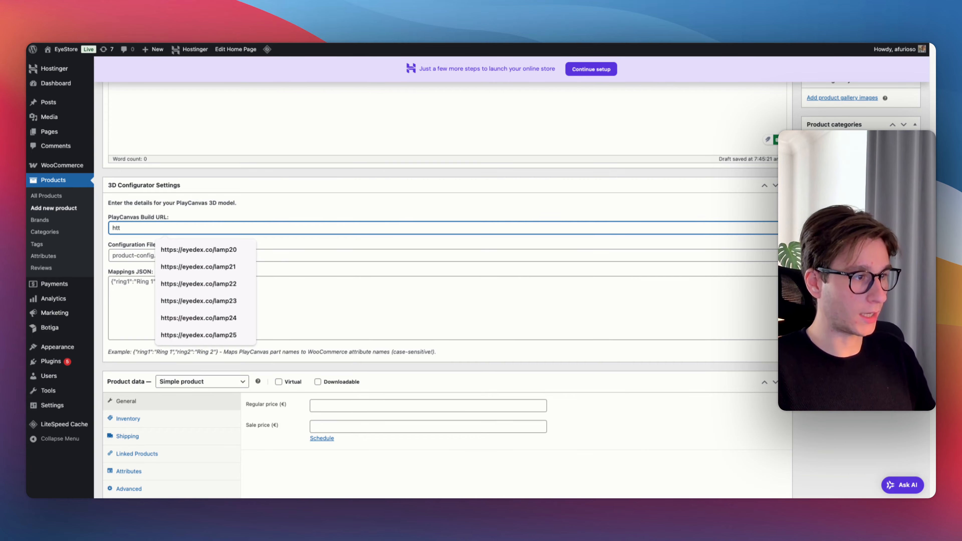
pyautogui.press('Down')
pyautogui.press('Return')
pyautogui.press('BackSpace')
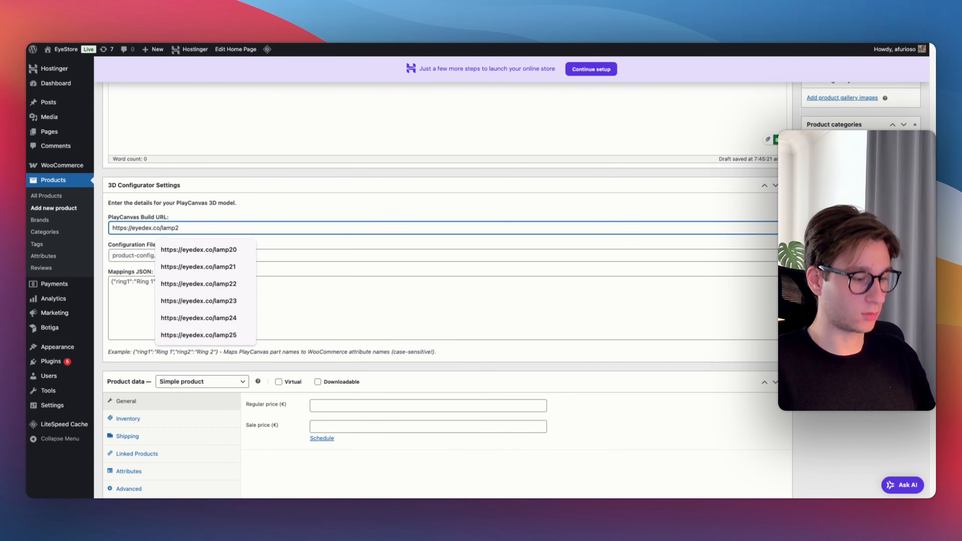
pyautogui.write('5')
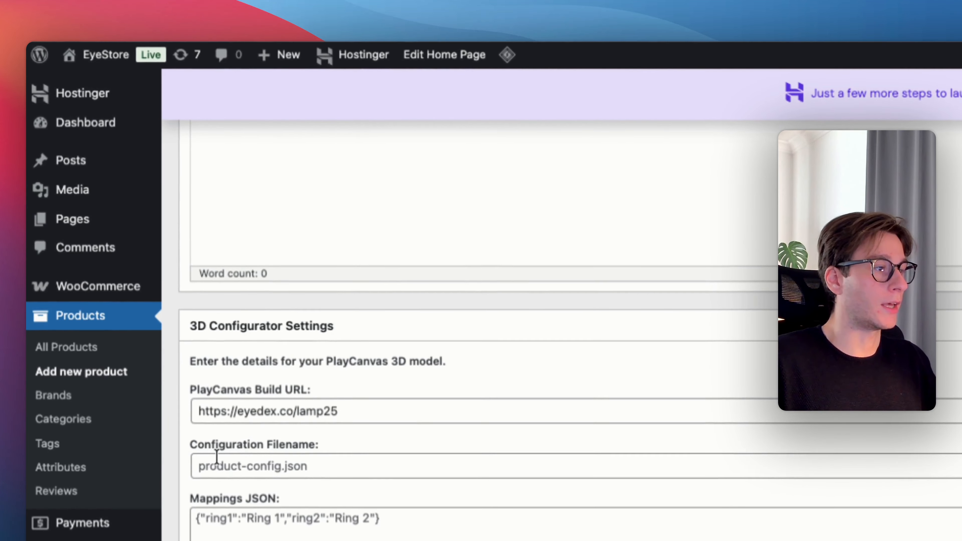
# Step: Set the configuration filename in the 3D configurator settings to pendant_lamp.json
pyautogui.click(124, 253)
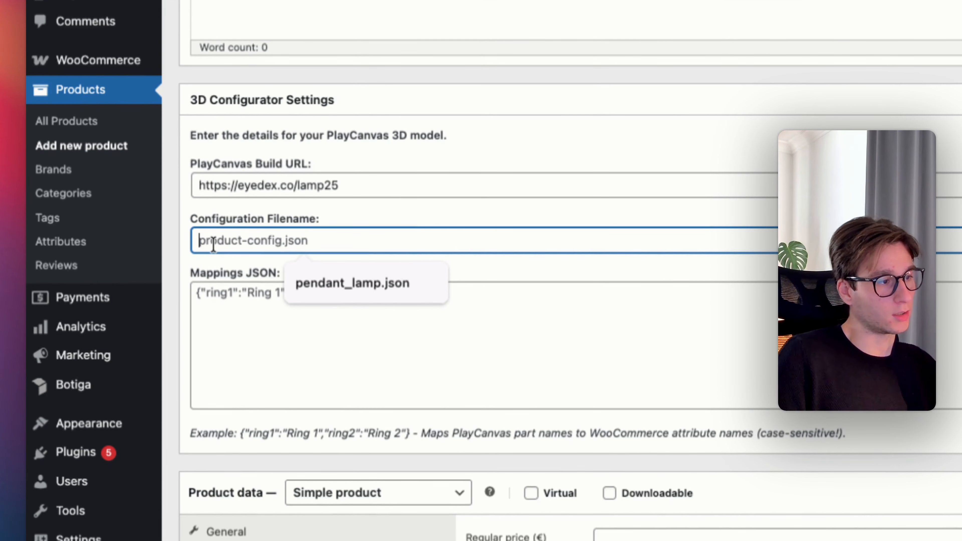
pyautogui.click(383, 209)
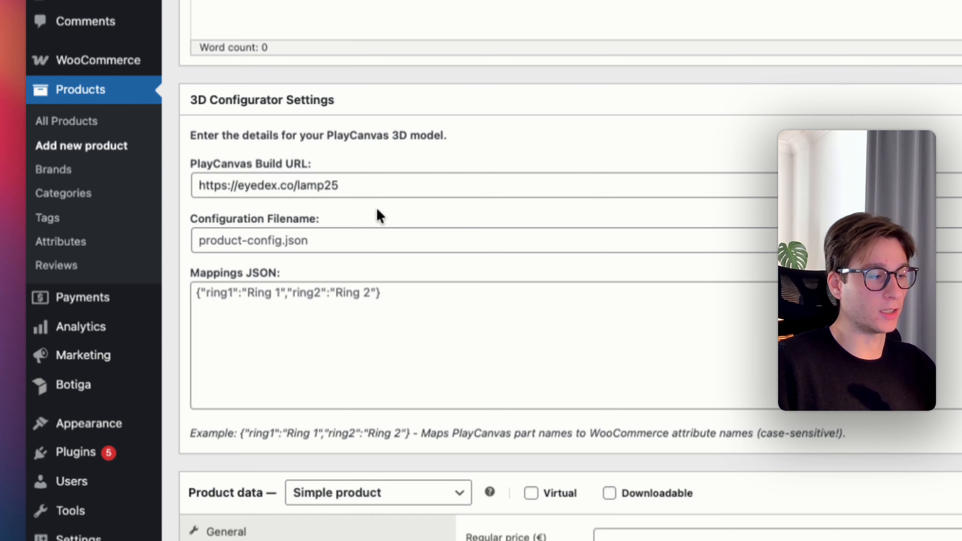
pyautogui.click(334, 237)
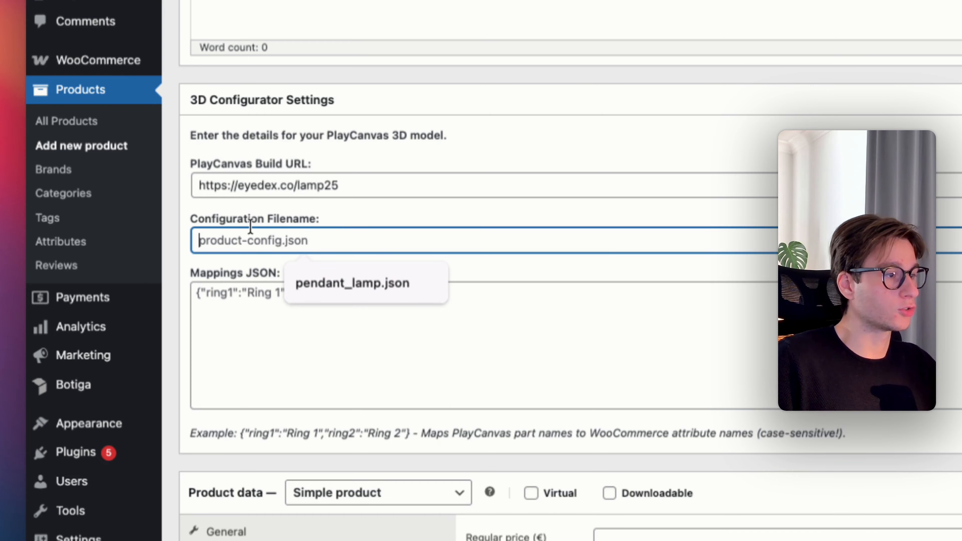
pyautogui.click(375, 268)
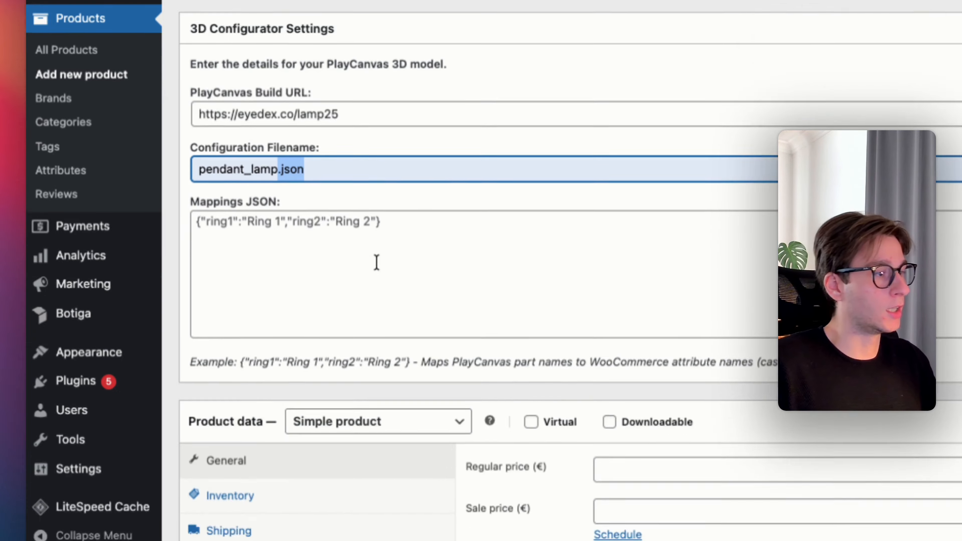
# Step: Change the product type in the product data from simple to Variable product
pyautogui.click(376, 334)
pyautogui.scroll(-2, 389, 241)
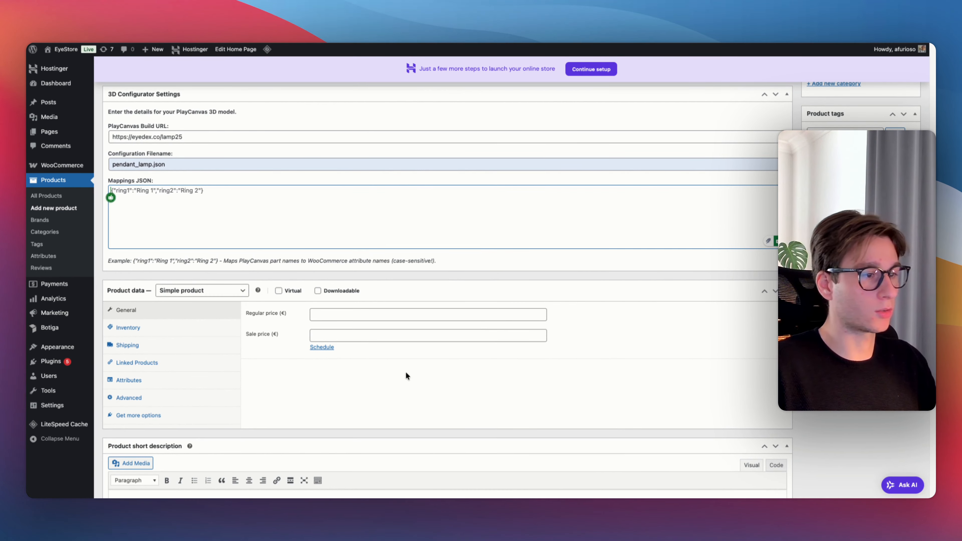
pyautogui.scroll(-3, 406, 373)
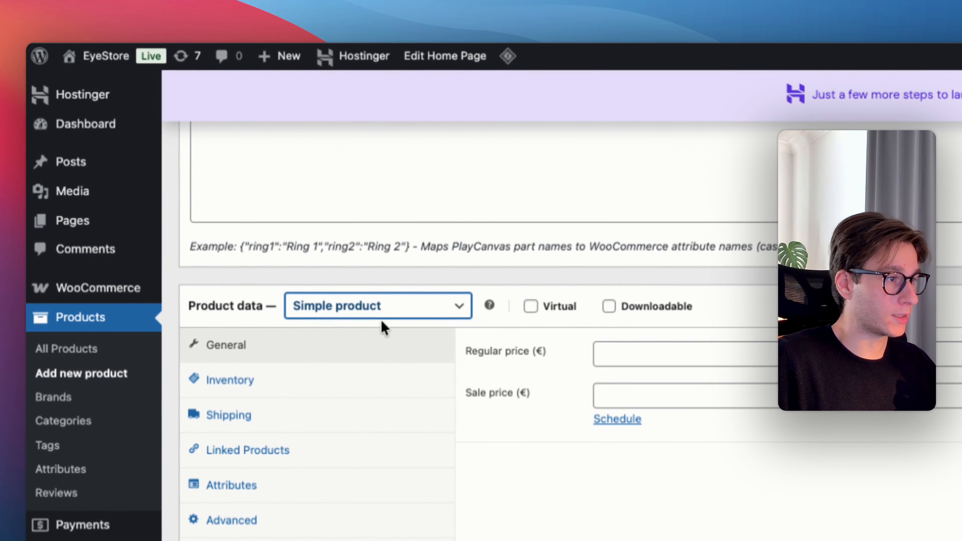
pyautogui.click(353, 380)
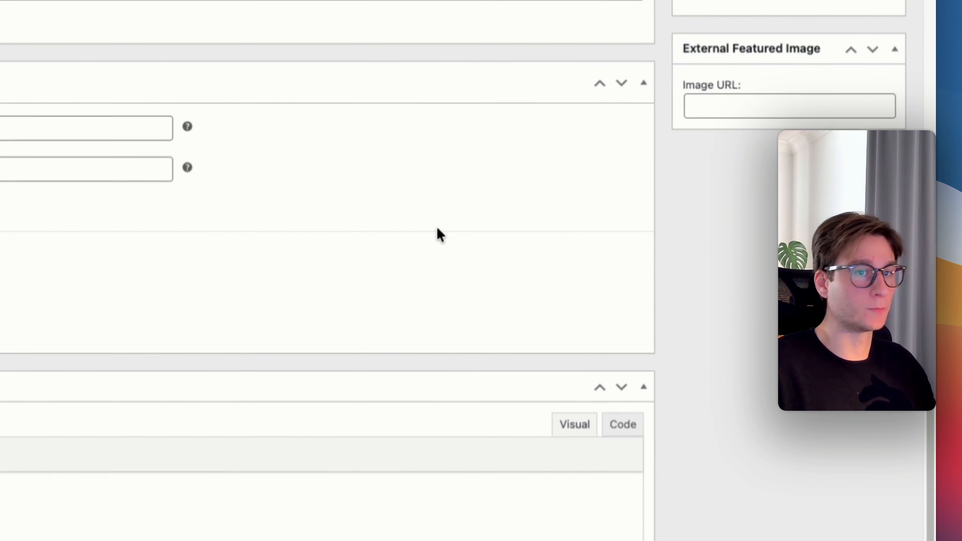
# Step: Add a product attribute named Ring 1 with the values "Ring Yes, Ring No" and save the attributes
pyautogui.scroll(5, 681, 249)
pyautogui.scroll(4, 427, 228)
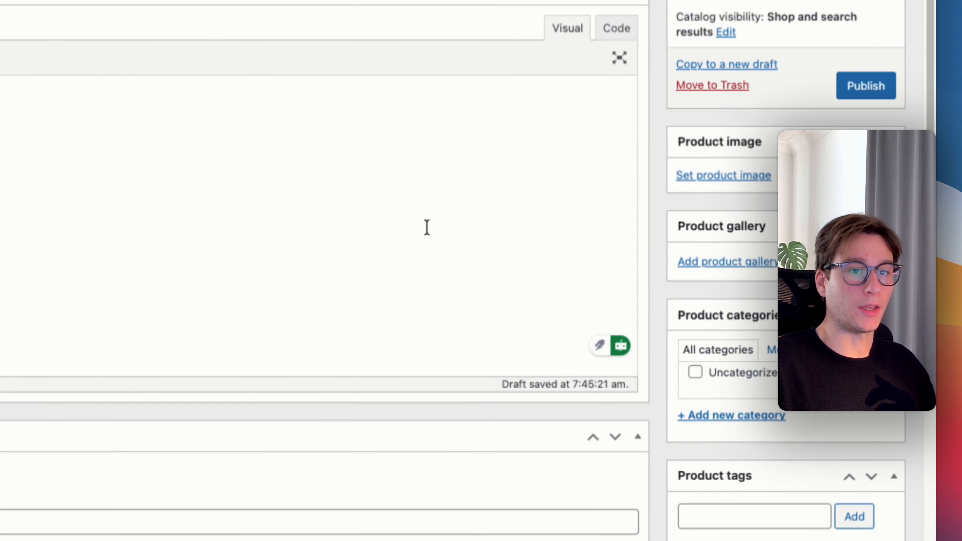
pyautogui.scroll(-11, 423, 228)
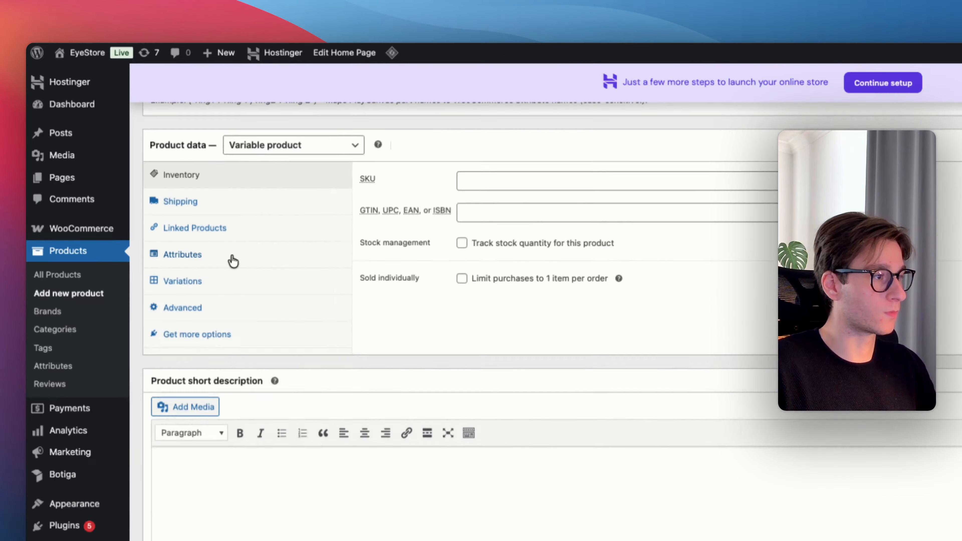
pyautogui.click(163, 185)
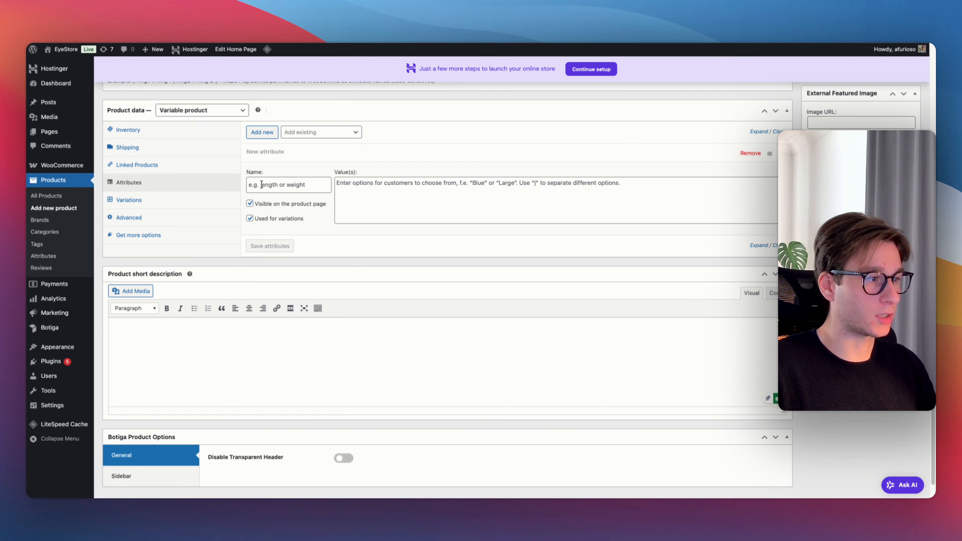
pyautogui.click(261, 184)
pyautogui.write('Rin')
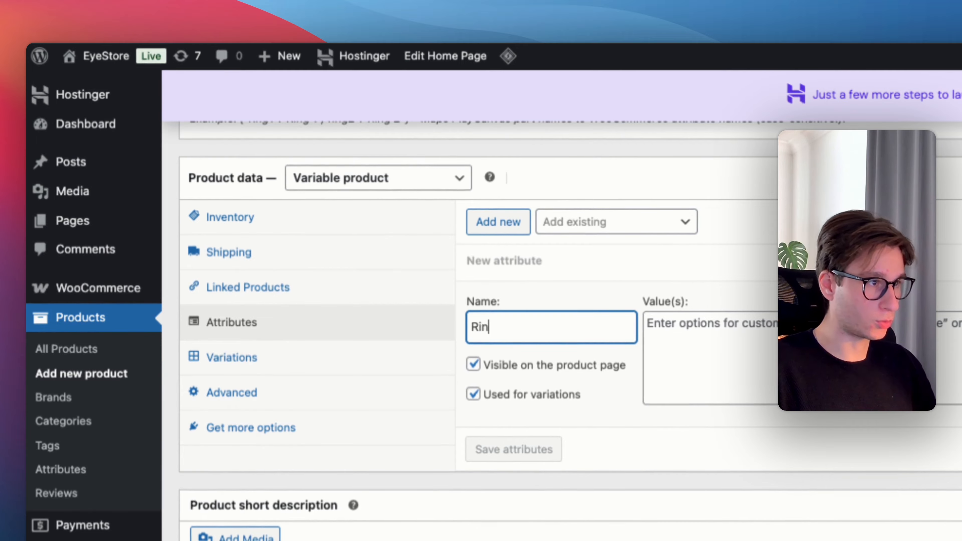
pyautogui.write('g')
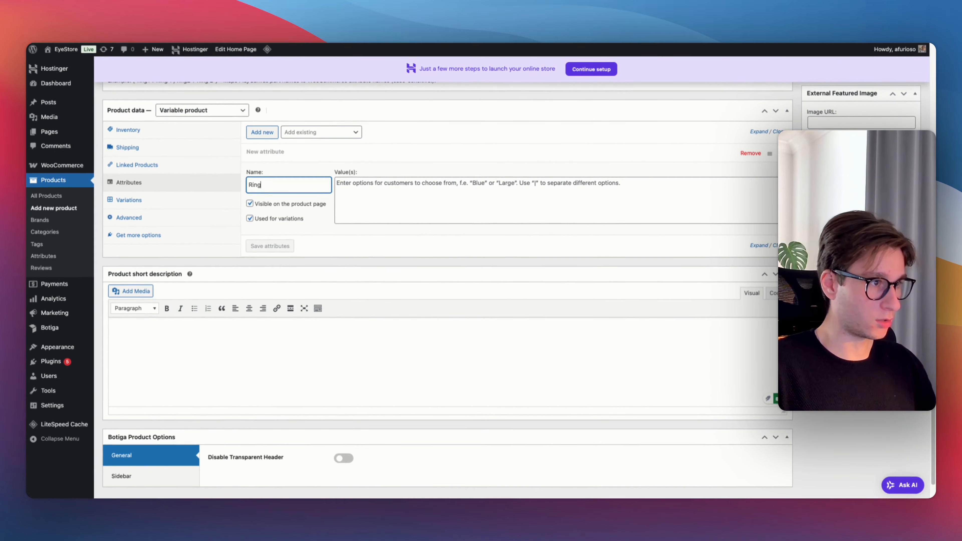
pyautogui.write(' 1')
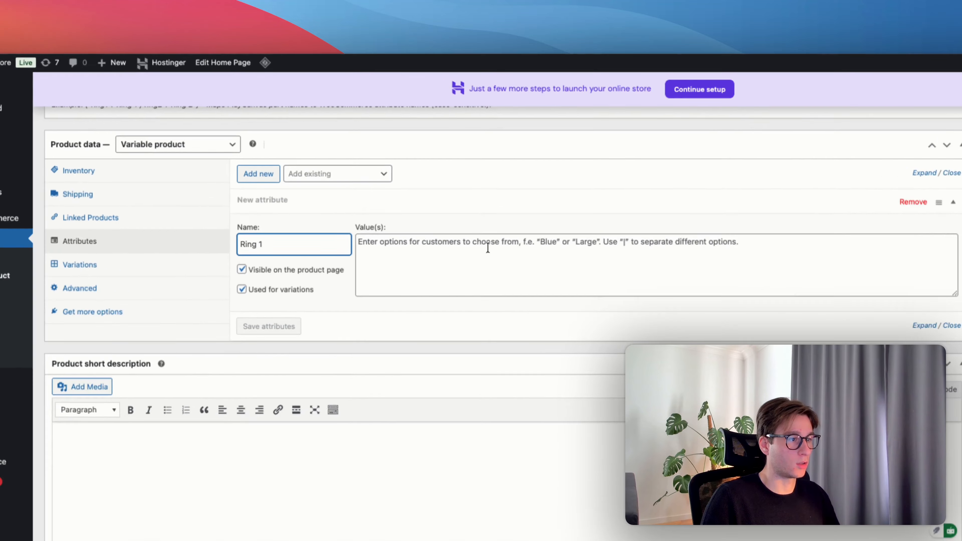
pyautogui.click(435, 191)
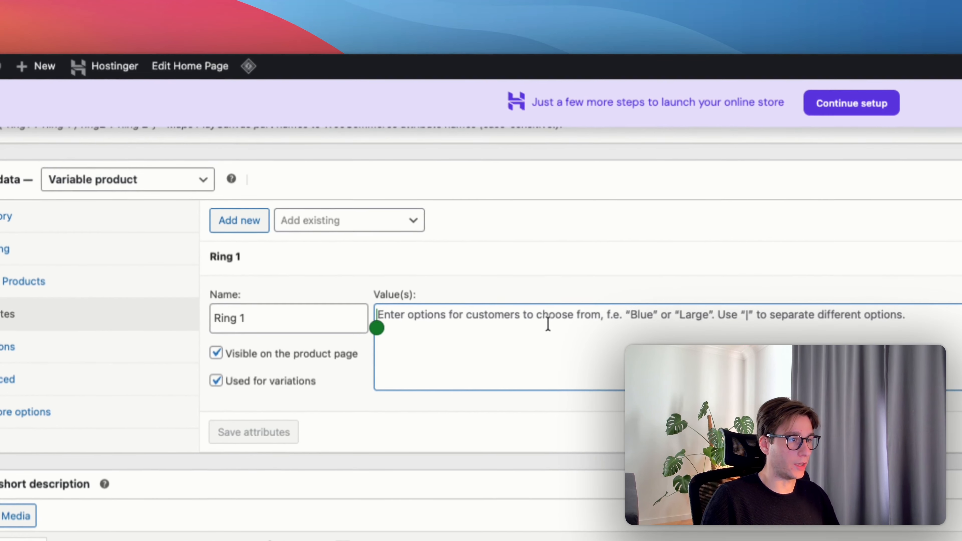
pyautogui.write('Ring Yes, Ring No')
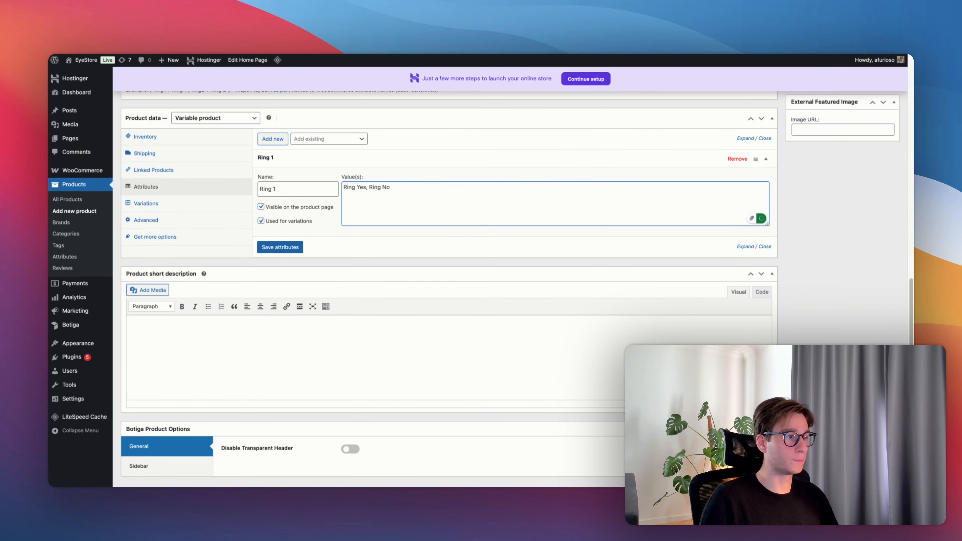
pyautogui.click(292, 247)
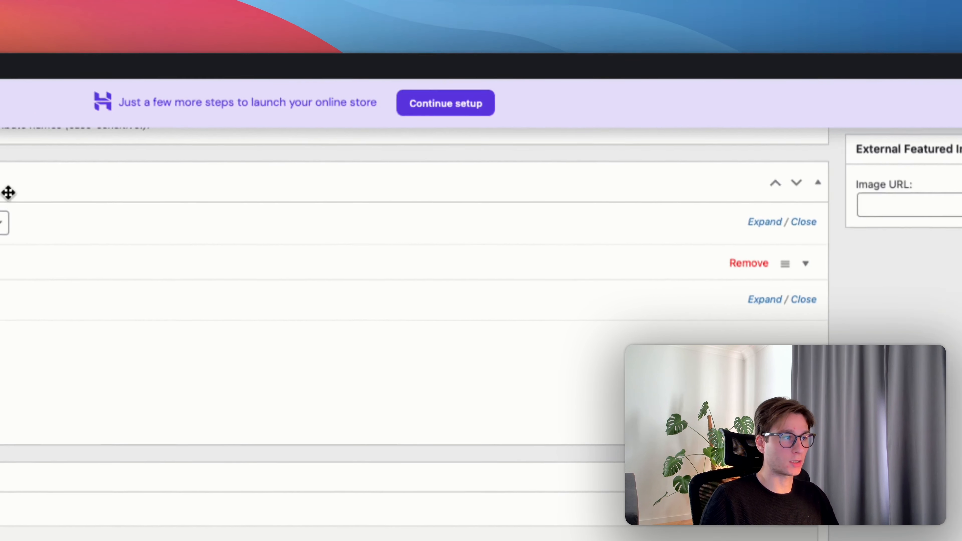
# Step: Add a second product attribute named Ring 2 with the values "Ring Yes, Ring No" and save the attributes
pyautogui.click(305, 227)
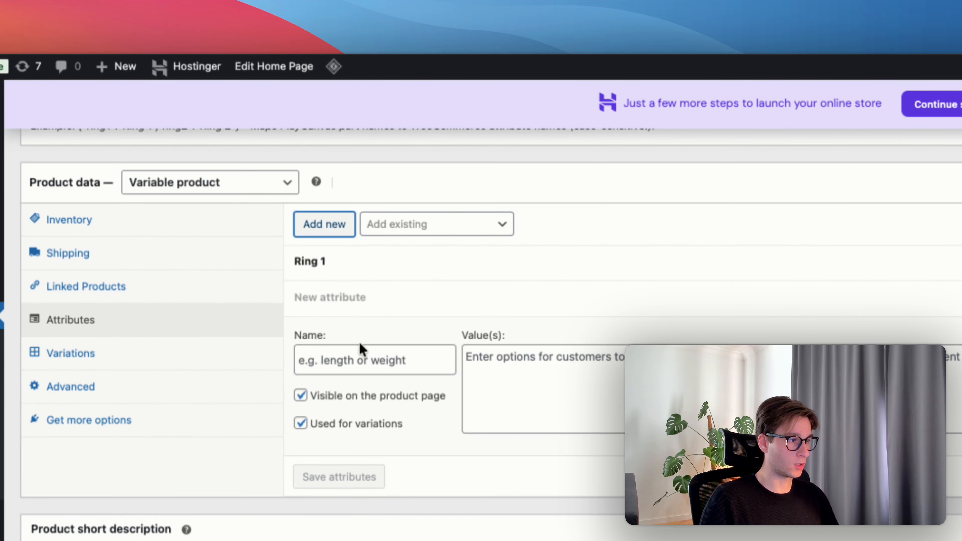
pyautogui.click(360, 359)
pyautogui.write('Ring 2')
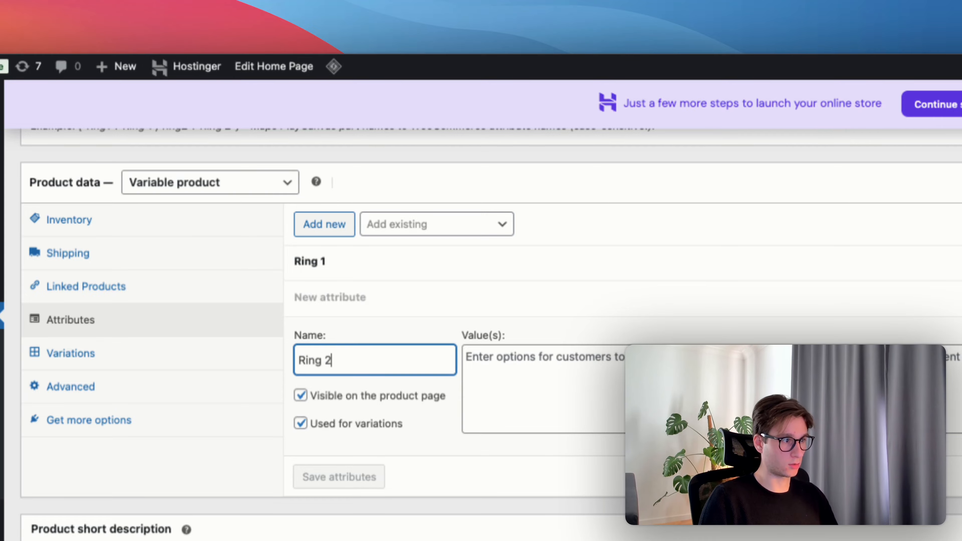
pyautogui.press('Tab')
pyautogui.write('Ring Y')
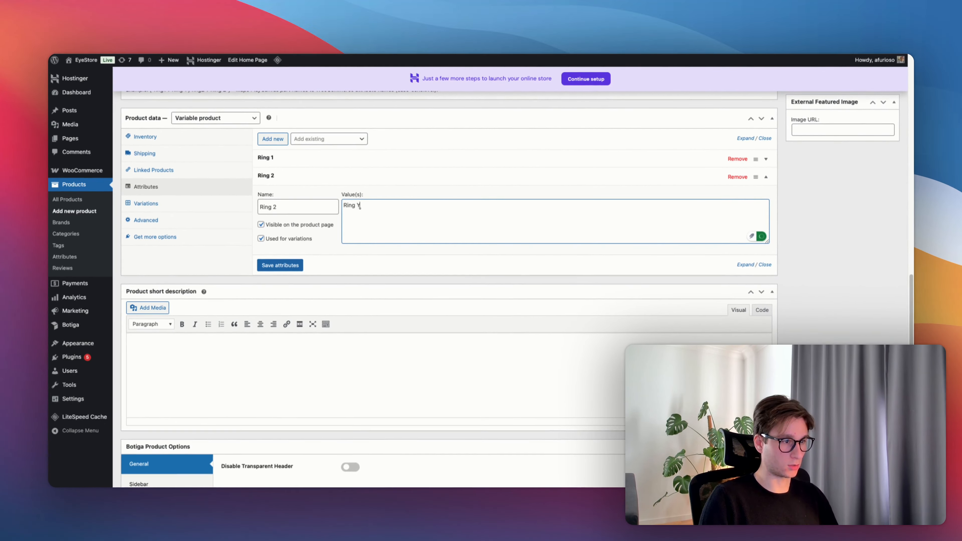
pyautogui.write('es, Ring No')
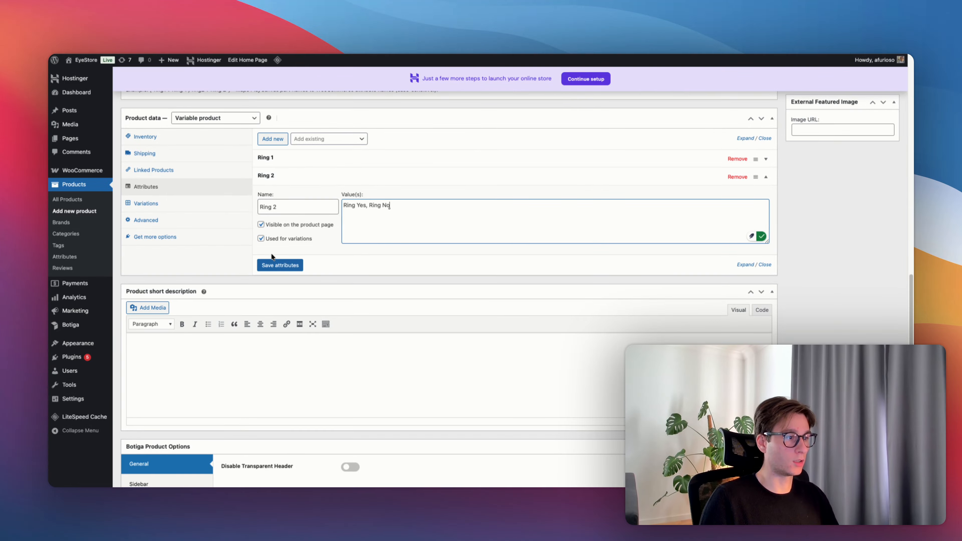
pyautogui.click(280, 265)
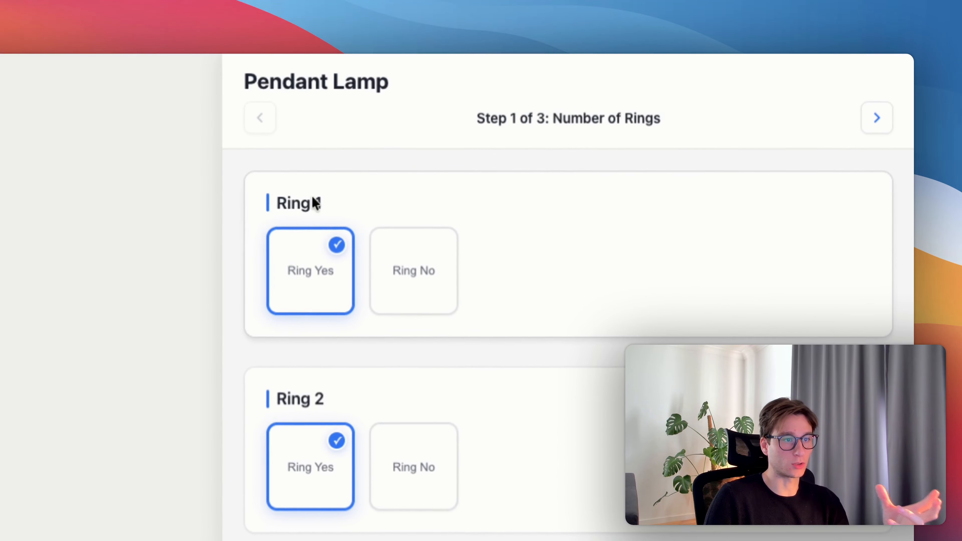
# Step: In the Pendant Lamp configurator, examine the part names and their options in the Number of Rings and Ring Colors steps
pyautogui.moveTo(266, 206); pyautogui.dragTo(324, 207)
pyautogui.click(332, 207)
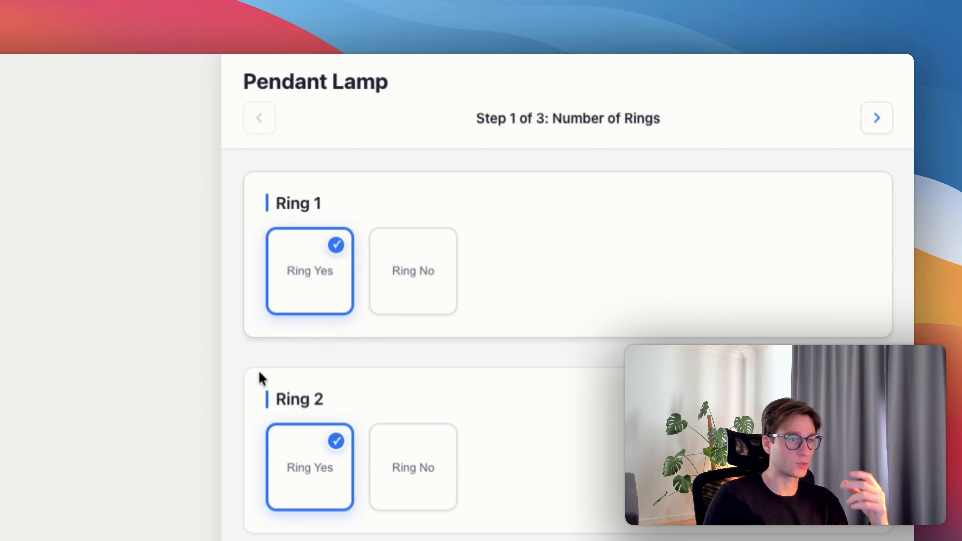
pyautogui.click(868, 125)
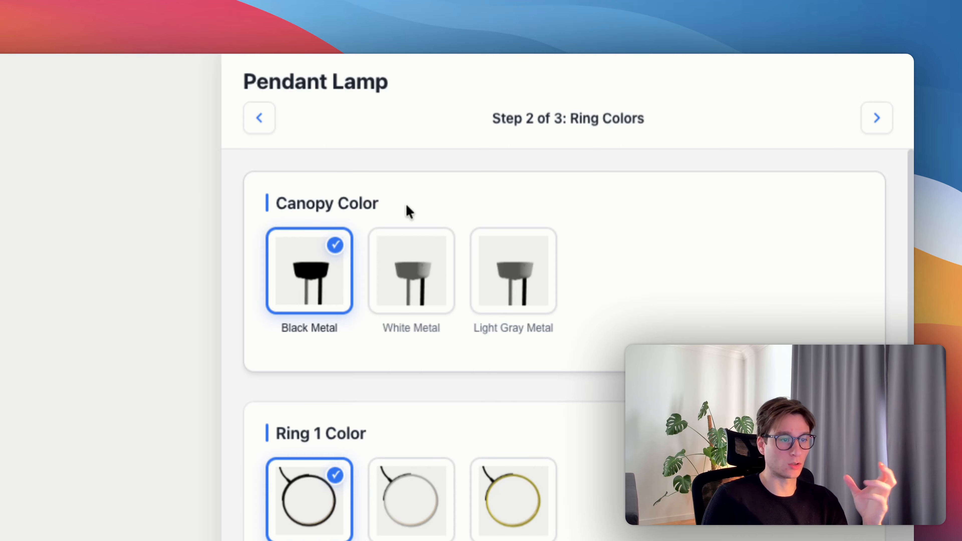
pyautogui.scroll(-1, 580, 398)
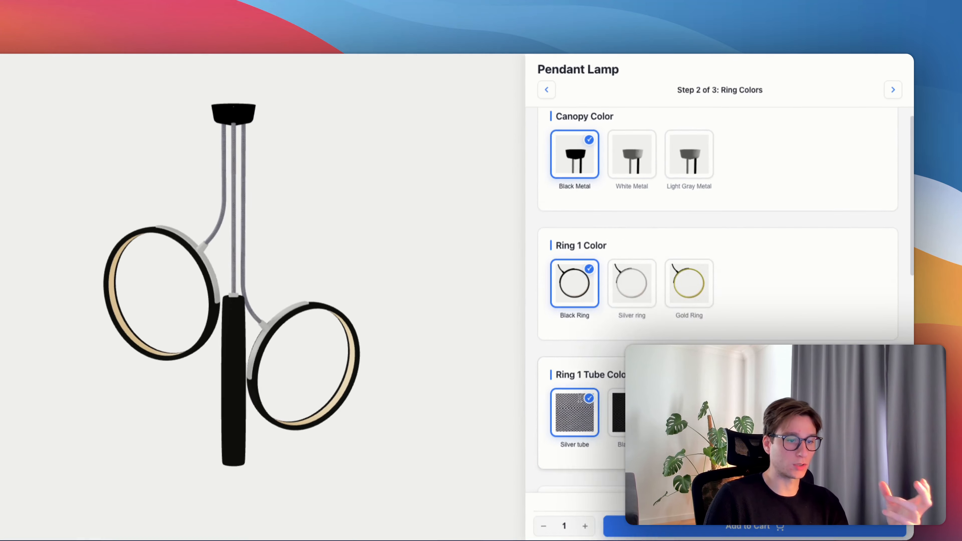
pyautogui.scroll(-5, 580, 398)
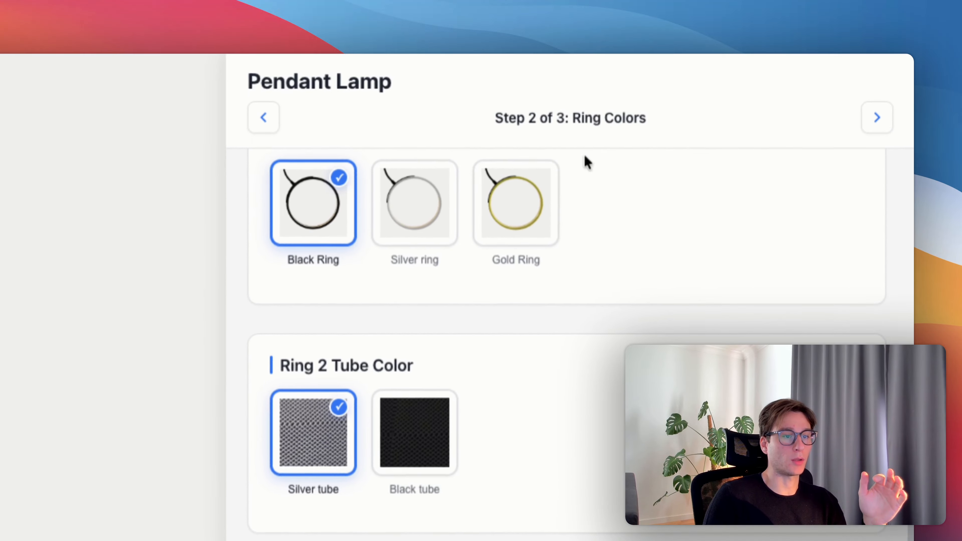
pyautogui.scroll(8, 530, 266)
pyautogui.scroll(5, 489, 379)
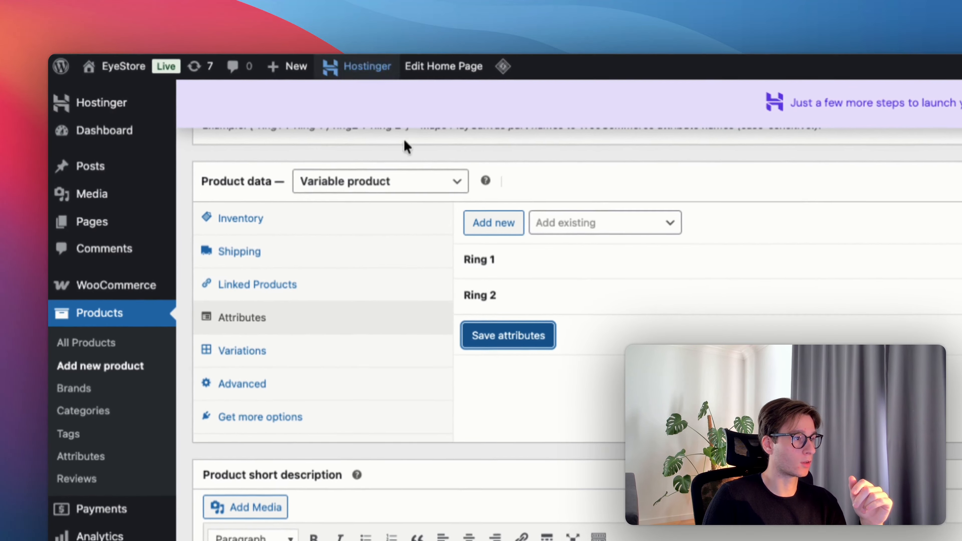
# Step: Add a third product attribute named Canopy Color and fill in its values with the Black Metal, White Metal and Light Gray Metal options from the configurator
pyautogui.click(519, 229)
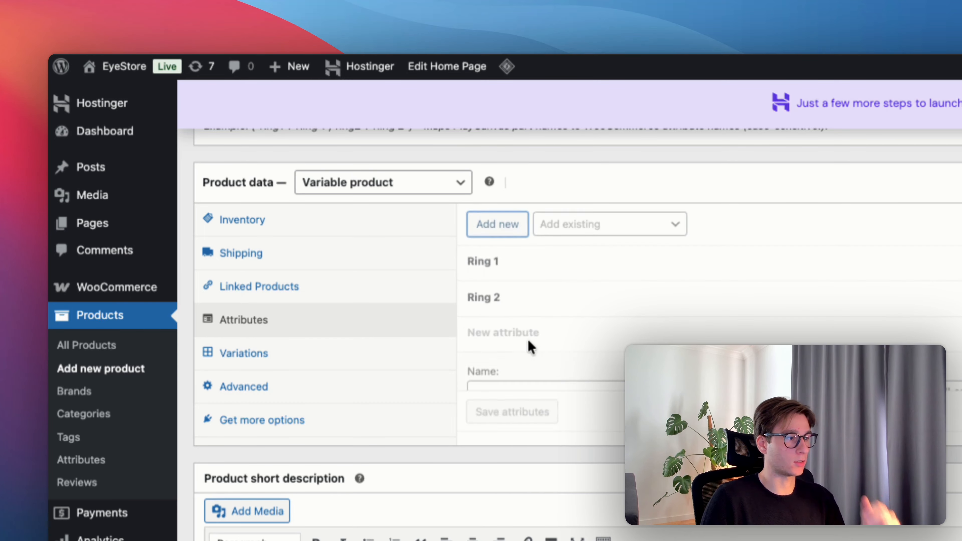
pyautogui.click(503, 396)
pyautogui.write('c')
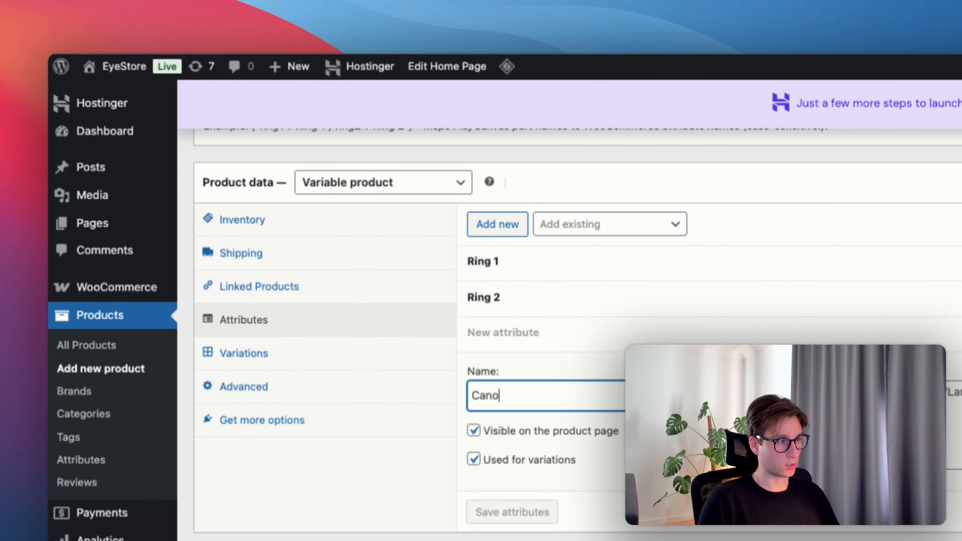
pyautogui.write('anopy Color')
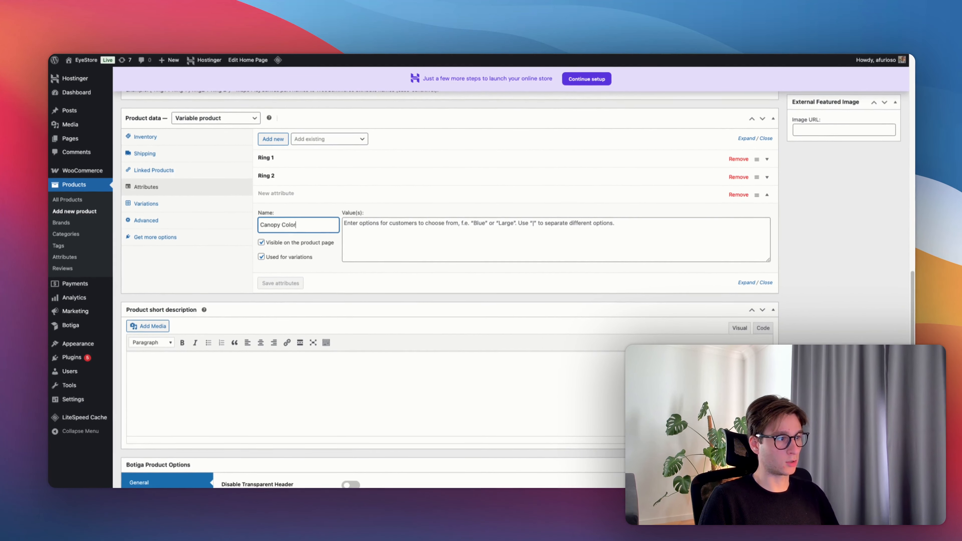
pyautogui.press('Tab')
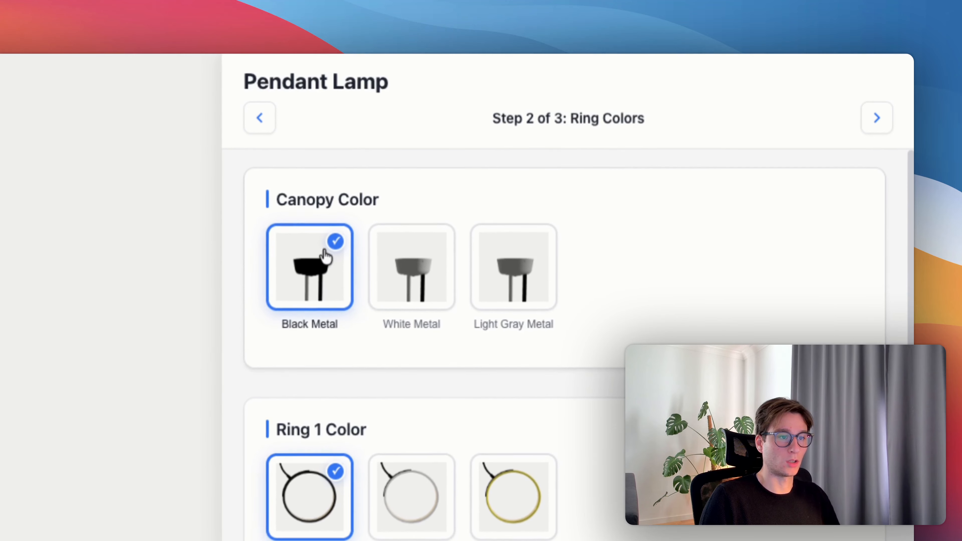
pyautogui.moveTo(574, 333); pyautogui.dragTo(274, 327)
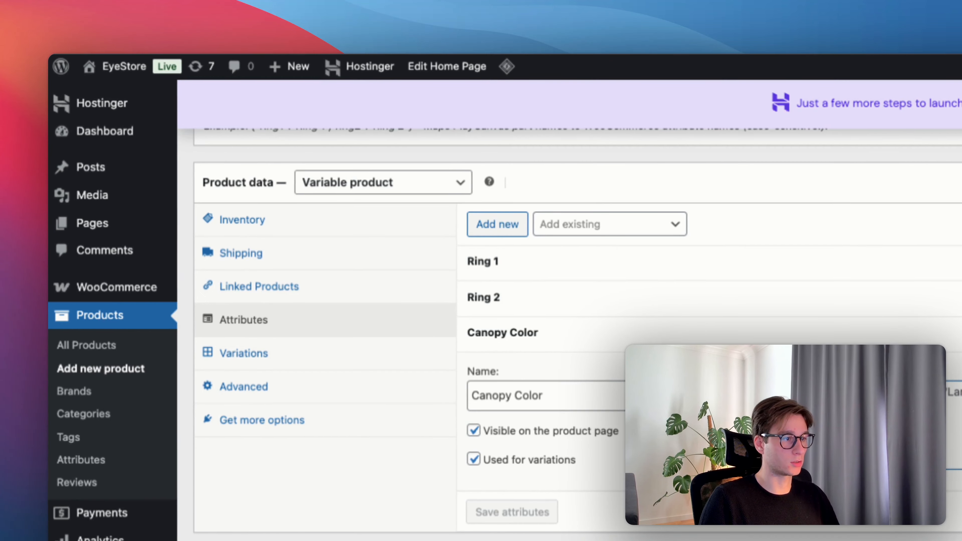
pyautogui.write('White Metal')
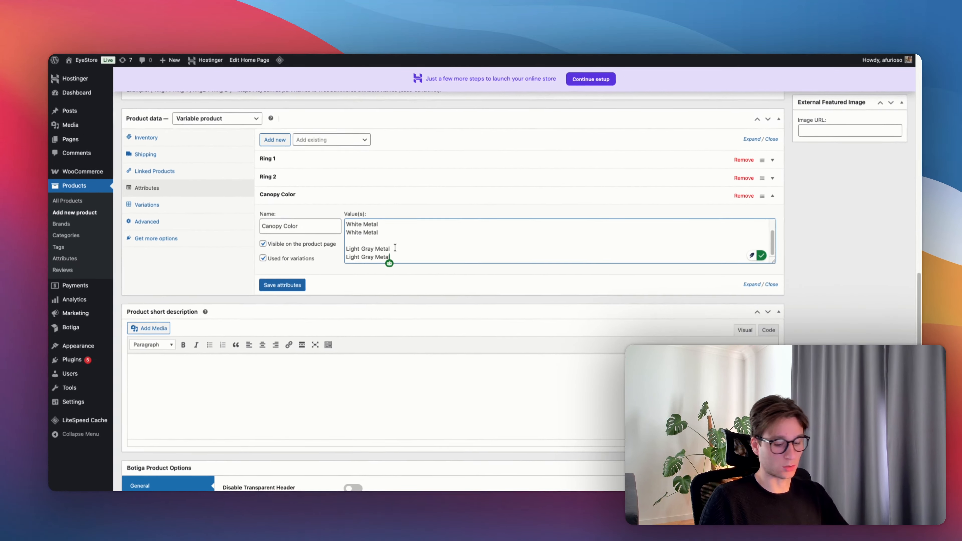
# Step: Remove the duplicate White Metal and Light Gray Metal entries from the Canopy Color values
pyautogui.press('BackSpace')
pyautogui.press('BackSpace')
pyautogui.press('BackSpace')
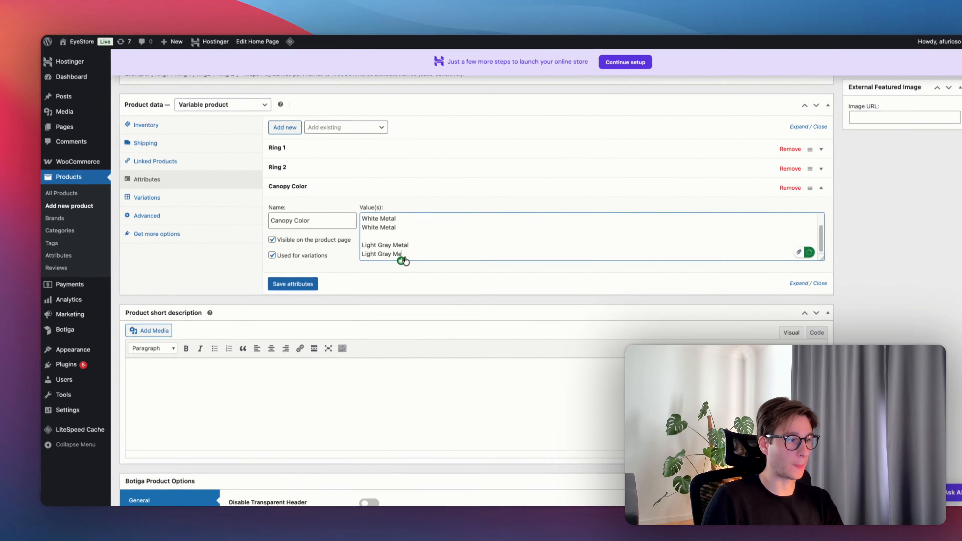
pyautogui.moveTo(382, 255); pyautogui.dragTo(336, 256)
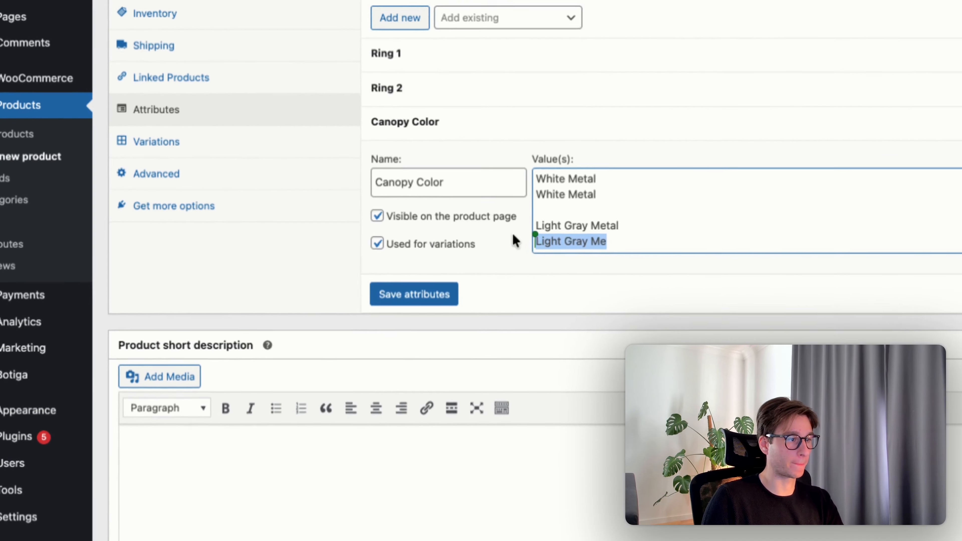
pyautogui.press('BackSpace')
pyautogui.press('BackSpace')
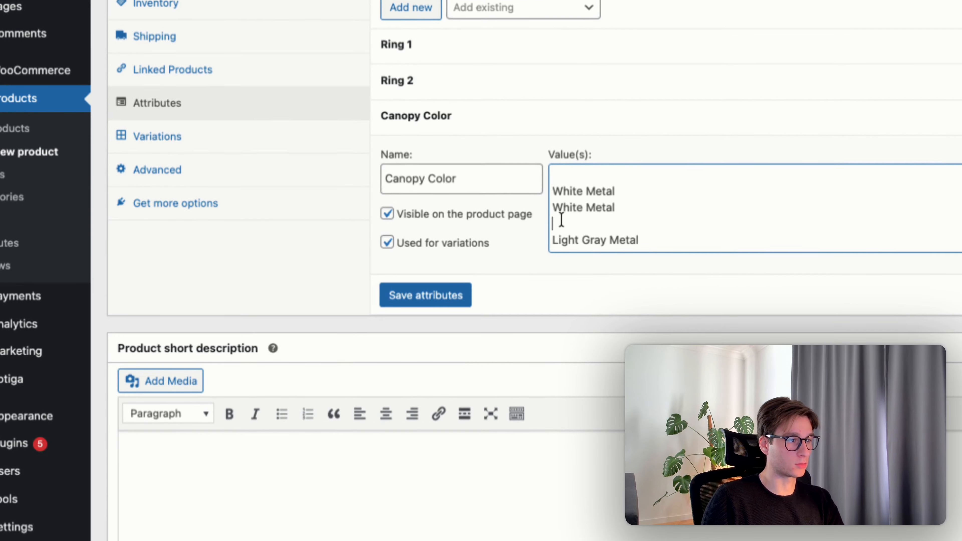
pyautogui.moveTo(562, 220); pyautogui.dragTo(552, 198)
pyautogui.press('BackSpace')
pyautogui.press('Delete')
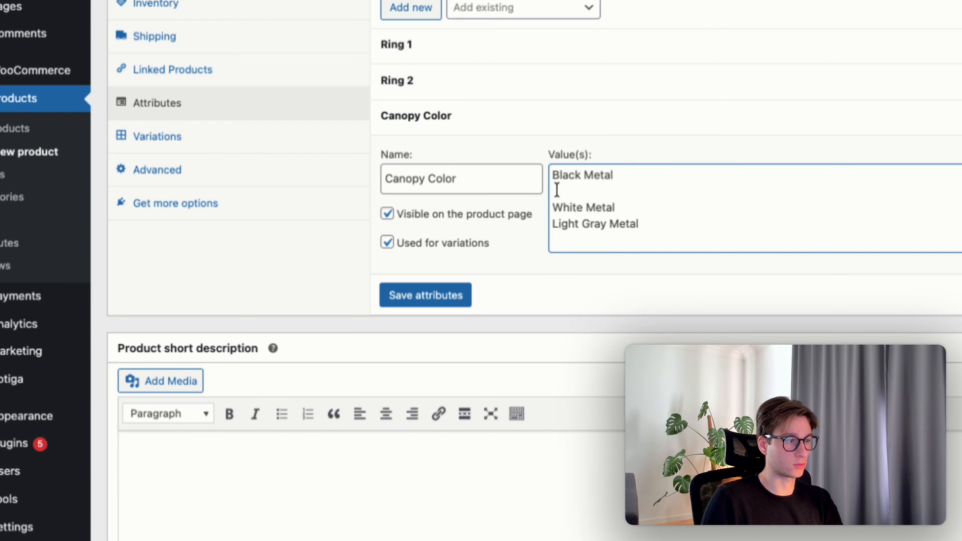
# Step: Format the Canopy Color values on one line as "Black Metal | White Metal | Light Gray Metal" and save the attributes
pyautogui.click(613, 176)
pyautogui.press('Delete')
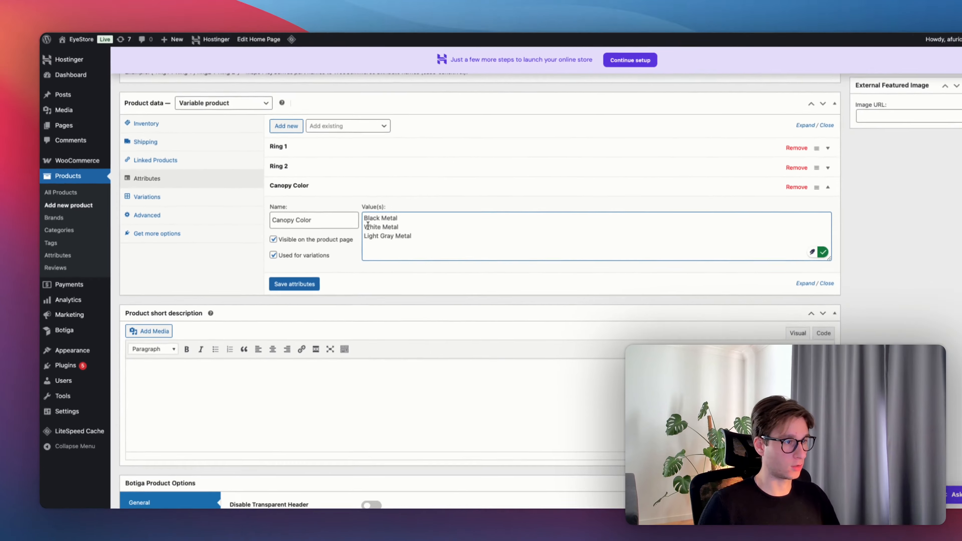
pyautogui.press('Delete')
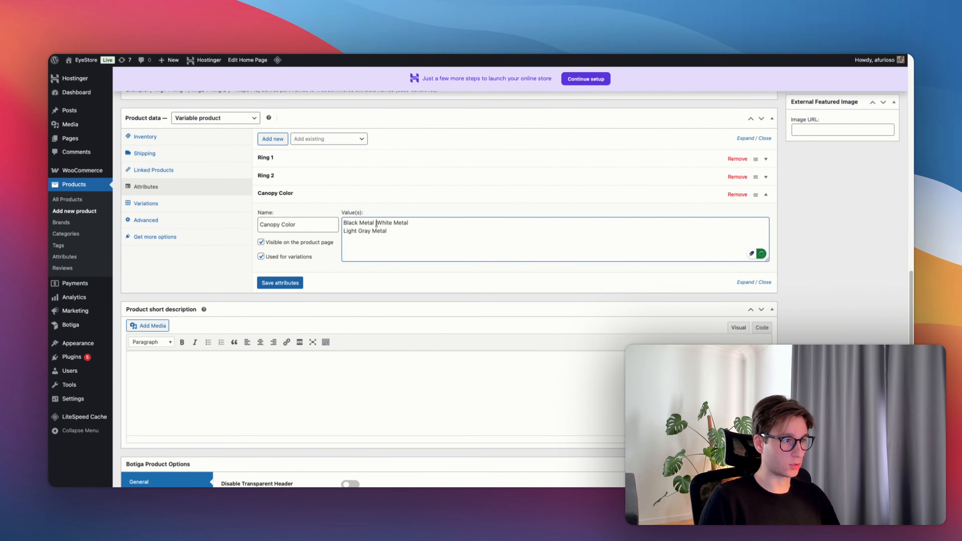
pyautogui.click(448, 222)
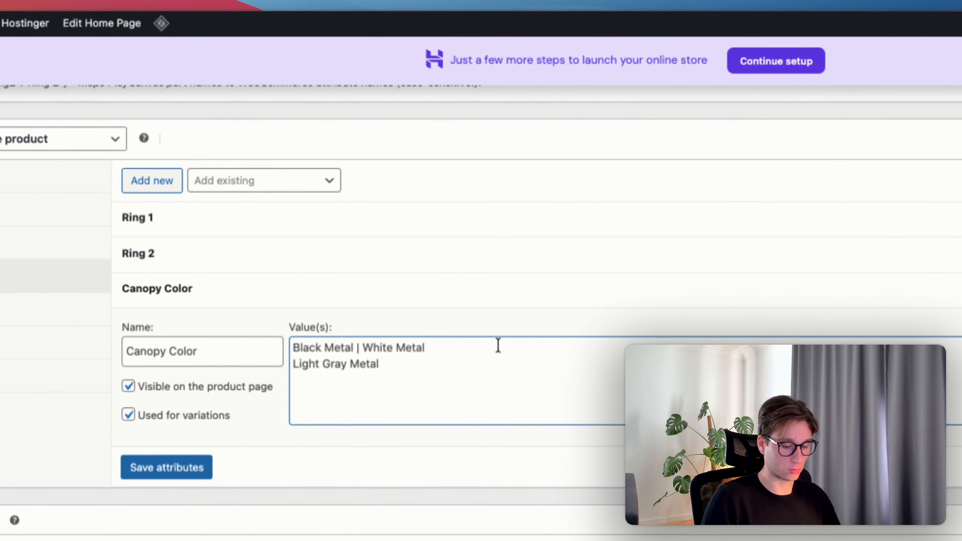
pyautogui.press('Delete')
pyautogui.write('| Light Gray Metal')
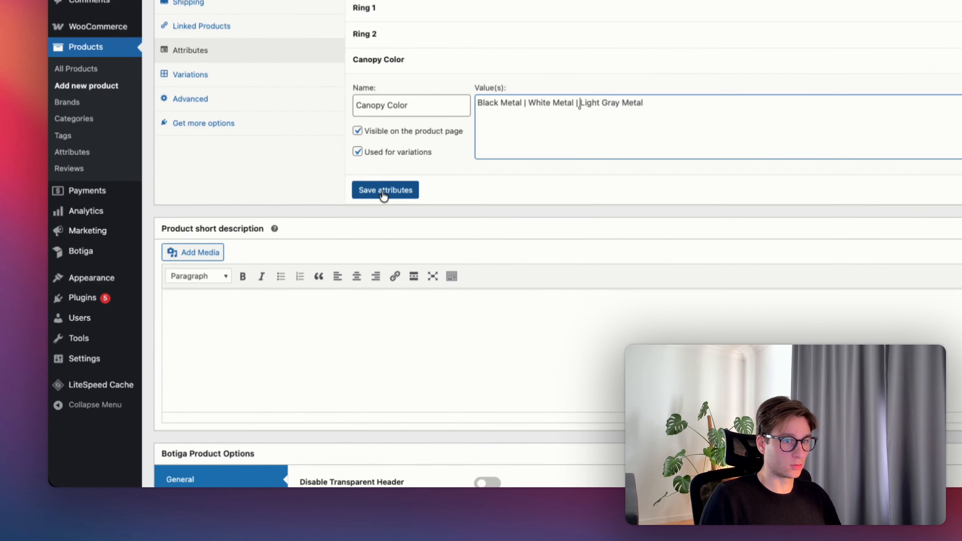
pyautogui.click(292, 282)
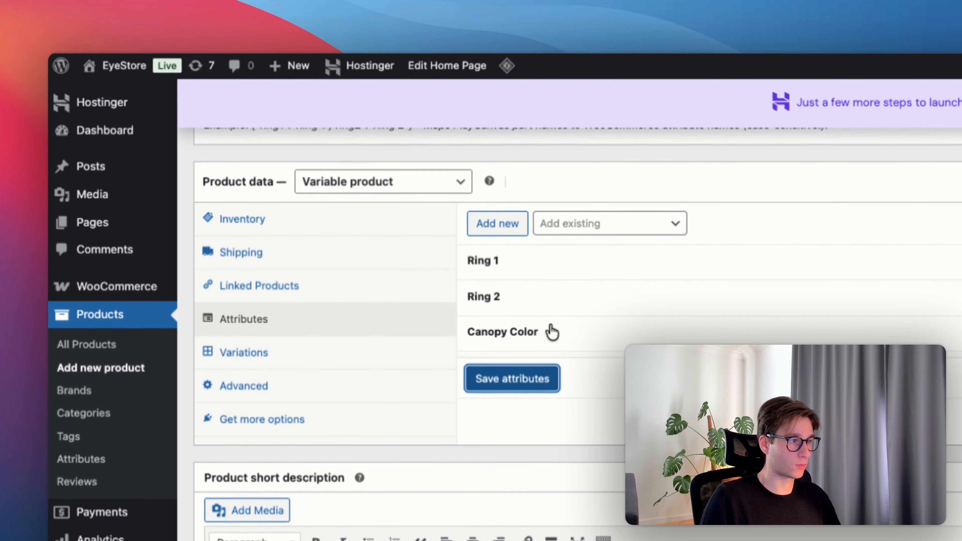
# Step: Expand the Canopy Color, Ring 2 and Ring 1 attributes to check their values, and save the attributes again
pyautogui.click(552, 332)
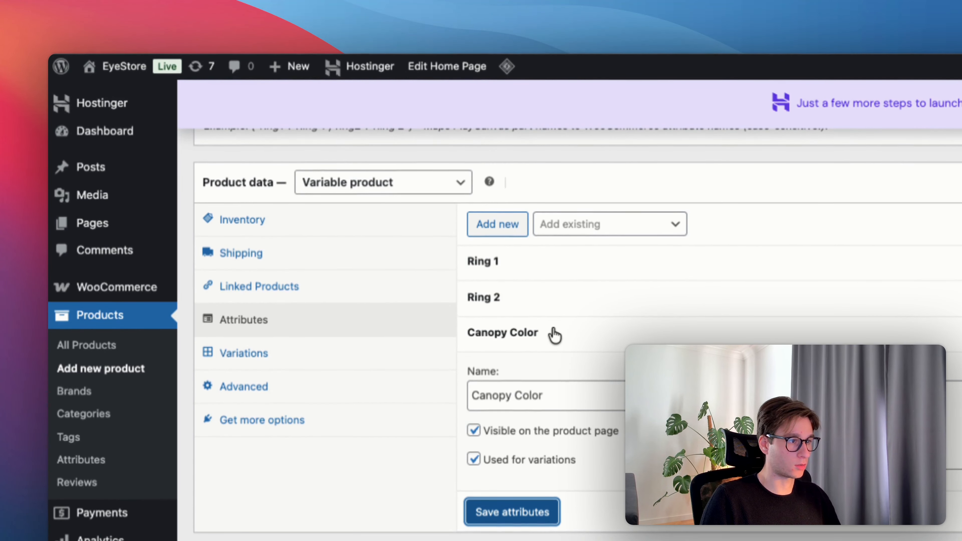
pyautogui.click(570, 304)
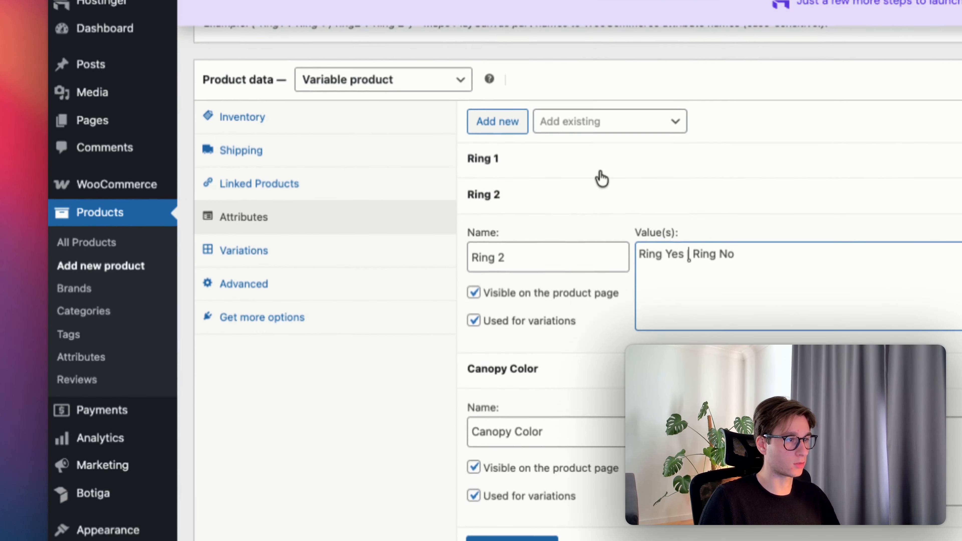
pyautogui.click(605, 267)
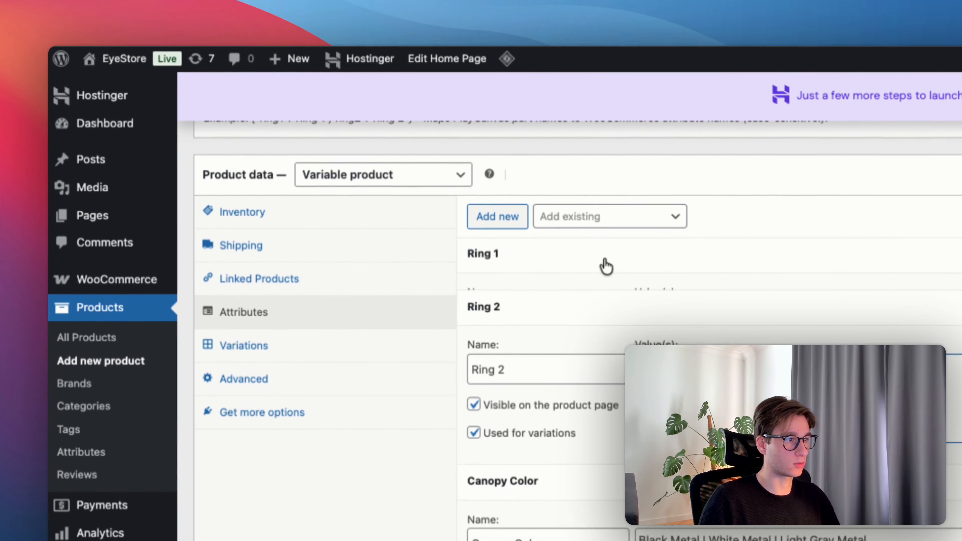
pyautogui.click(686, 330)
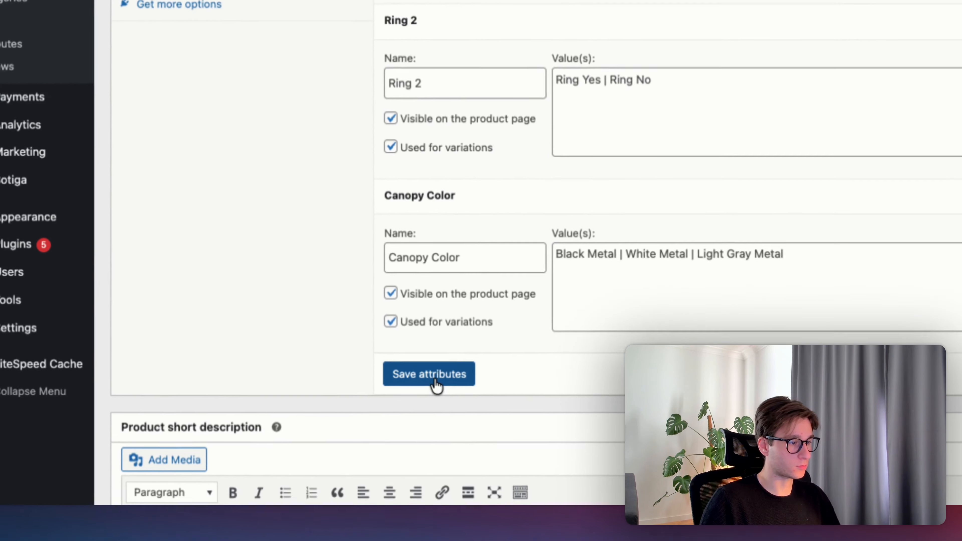
pyautogui.click(432, 378)
pyautogui.scroll(-10, 627, 155)
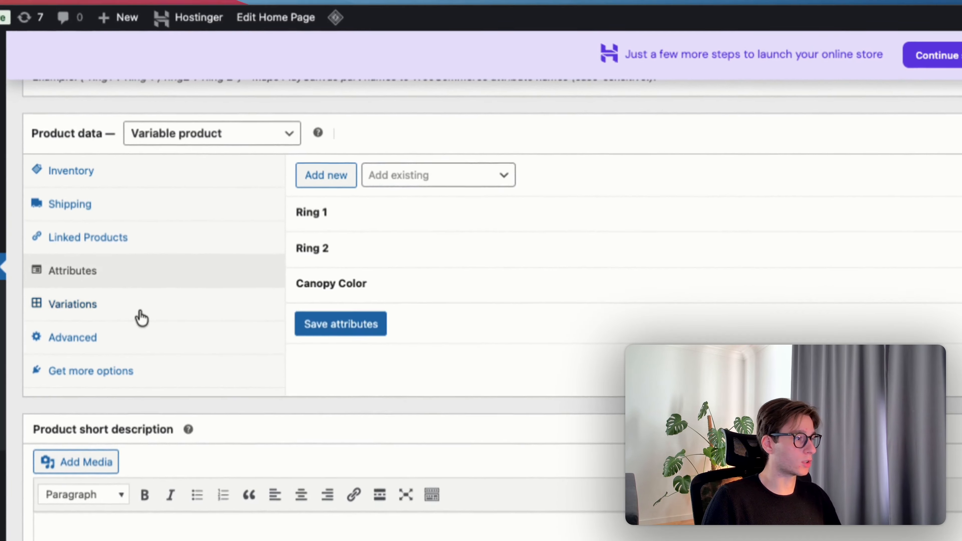
# Step: Generate the product variations from all combinations of the Ring 1, Ring 2 and Canopy Color attributes
pyautogui.click(138, 321)
pyautogui.click(339, 185)
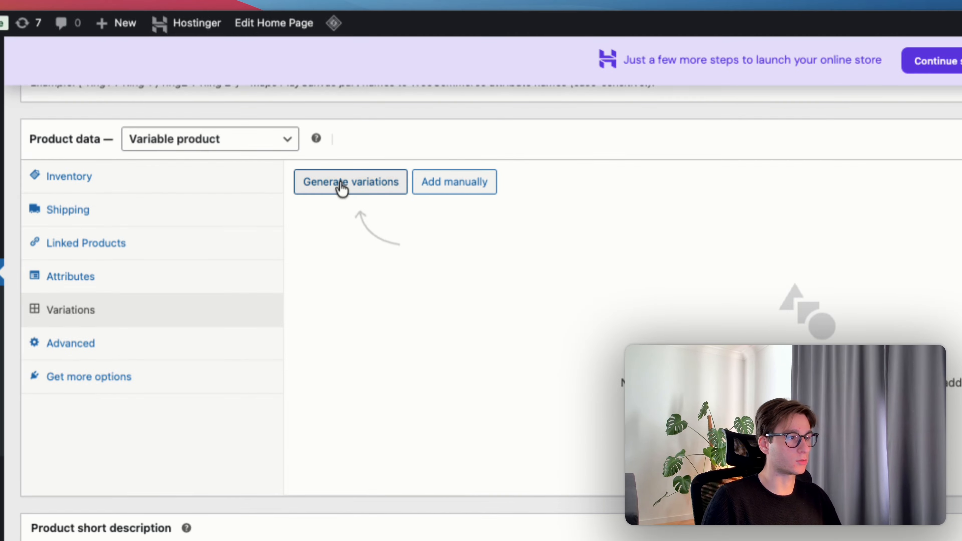
pyautogui.click(889, 141)
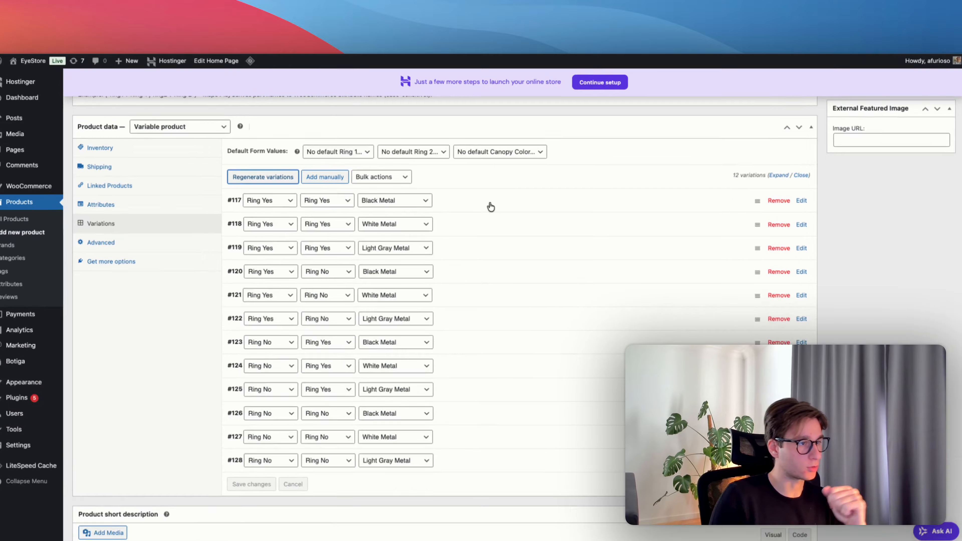
# Step: Set the regular price of the first variation (Ring Yes, Ring Yes, Black Metal) to 1500
pyautogui.click(489, 189)
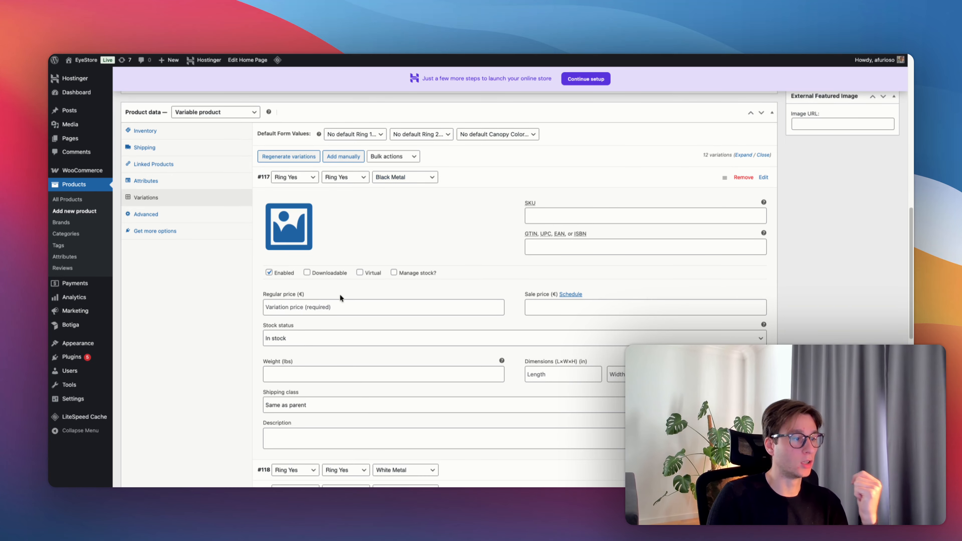
pyautogui.click(339, 306)
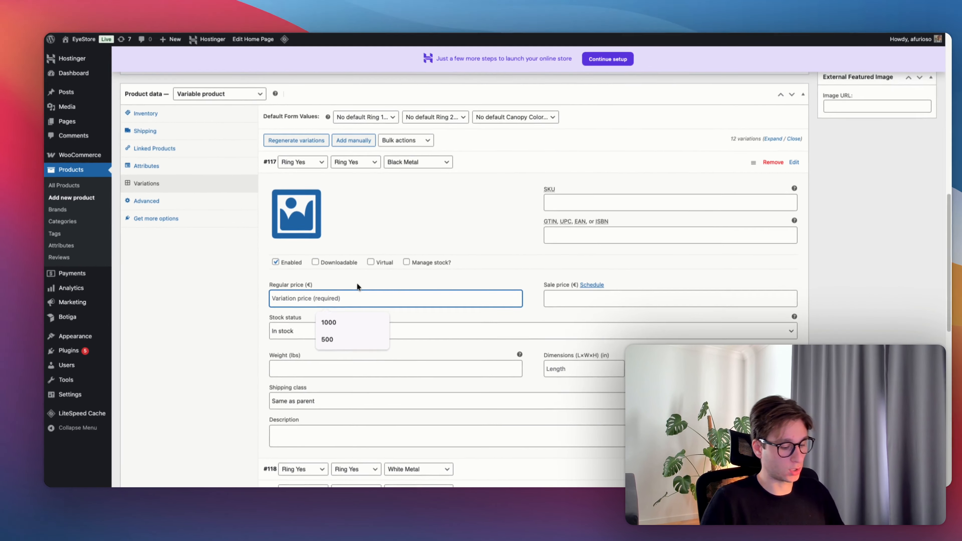
pyautogui.write('1')
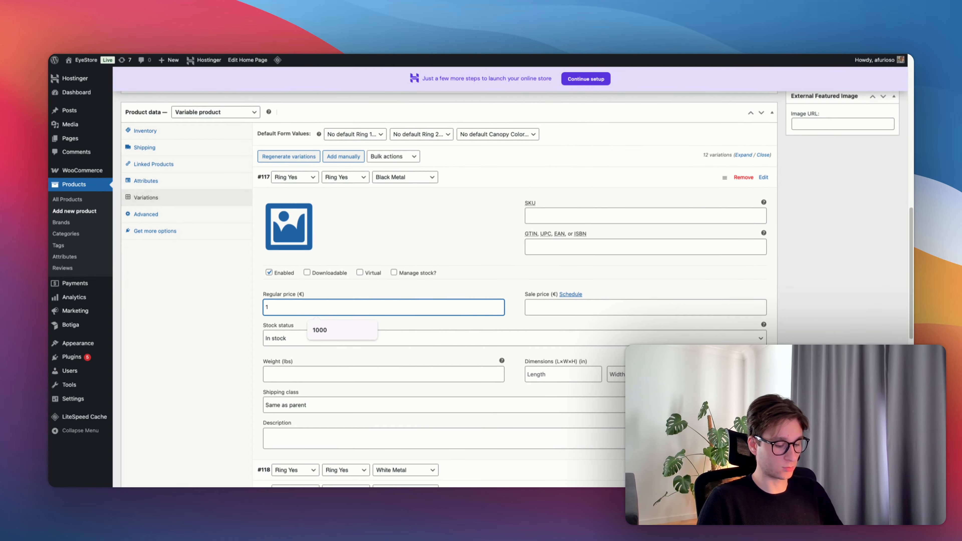
pyautogui.write('500')
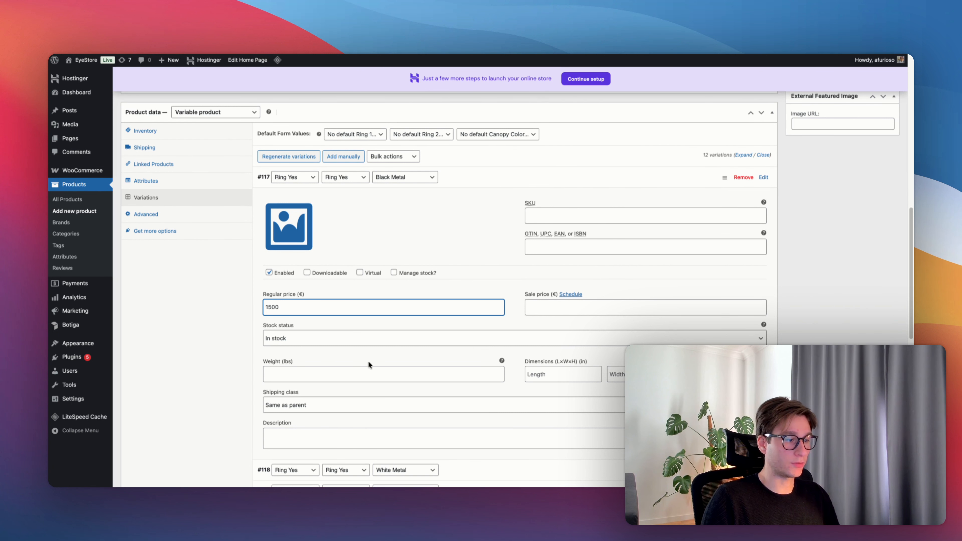
pyautogui.scroll(-2, 386, 364)
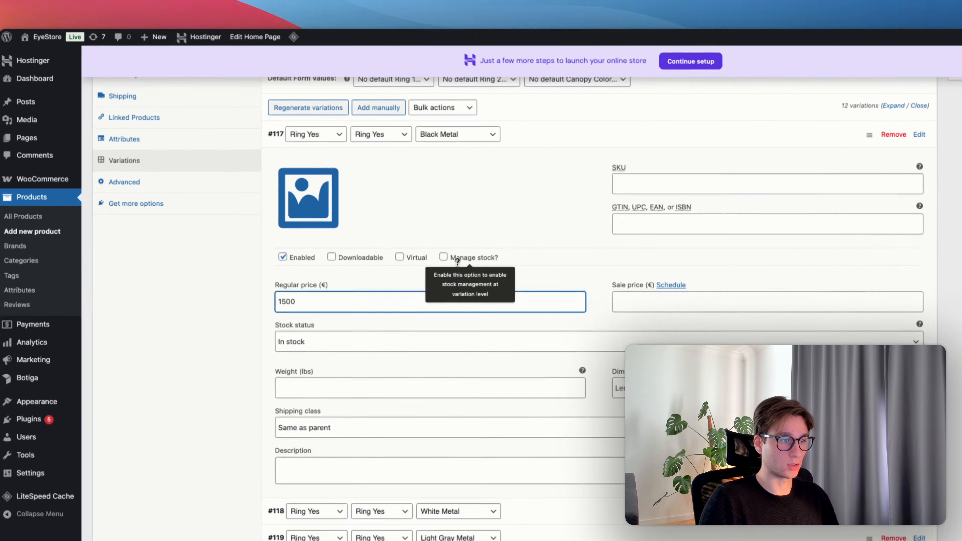
pyautogui.click(404, 233)
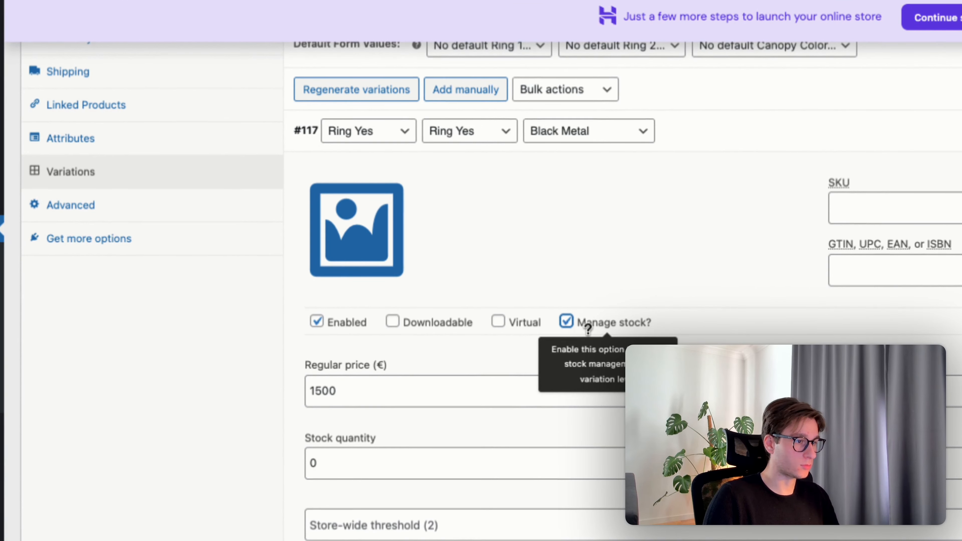
pyautogui.click(567, 323)
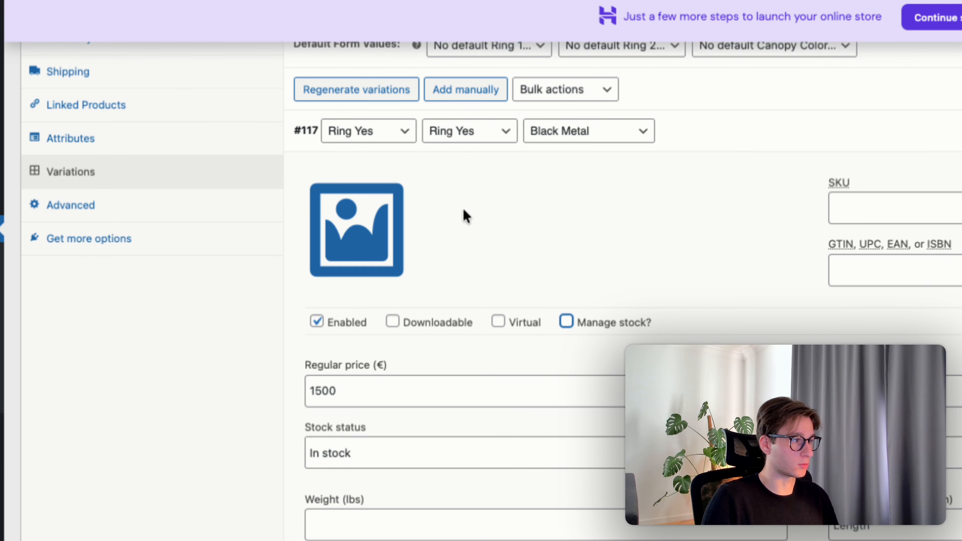
pyautogui.scroll(3, 510, 328)
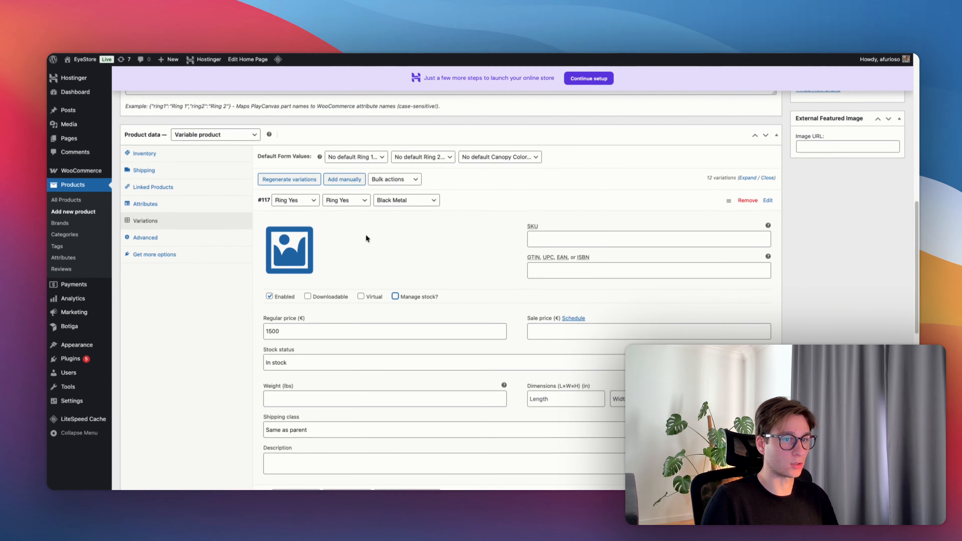
# Step: Expand the second variation (Ring Yes, Ring Yes, White Metal) and set its regular price to 1400
pyautogui.scroll(-2, 509, 328)
pyautogui.scroll(-5, 358, 341)
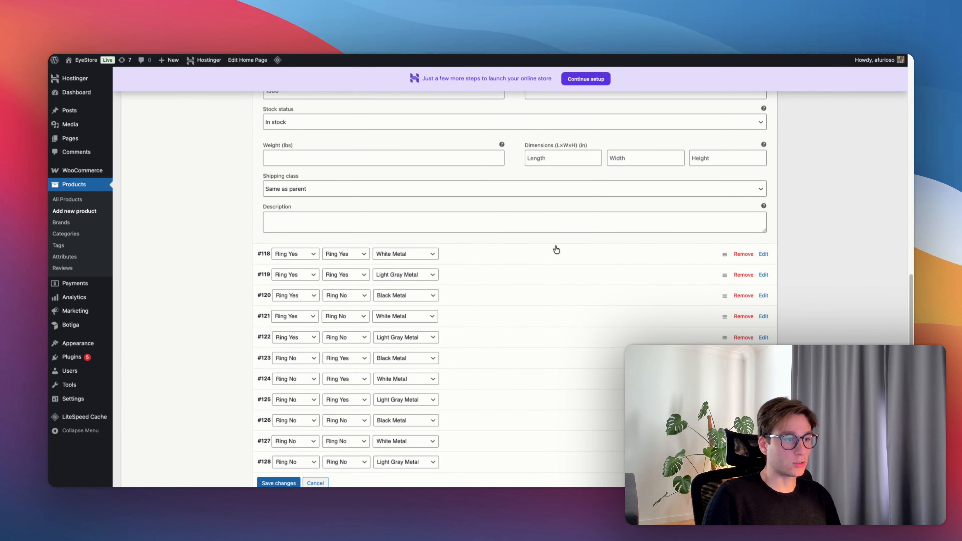
pyautogui.click(545, 259)
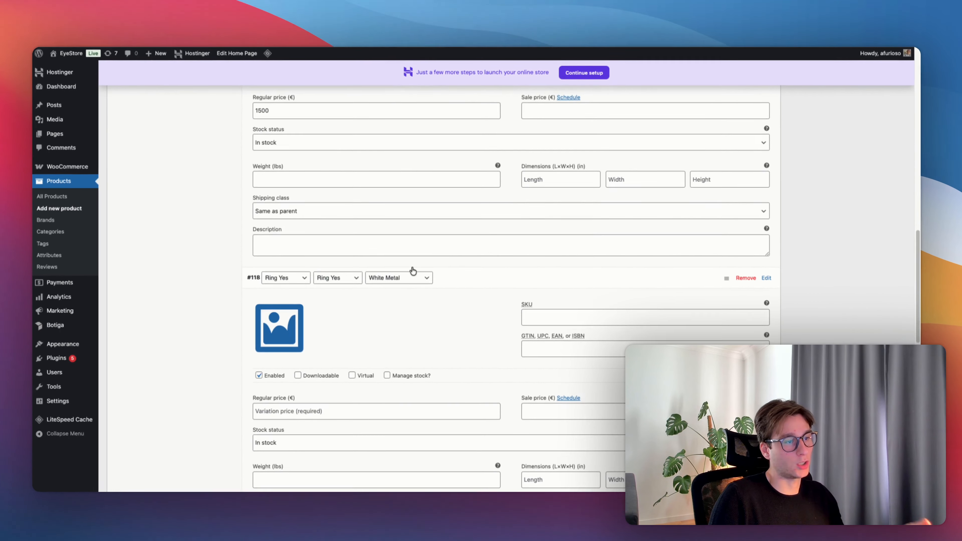
pyautogui.scroll(4, 417, 267)
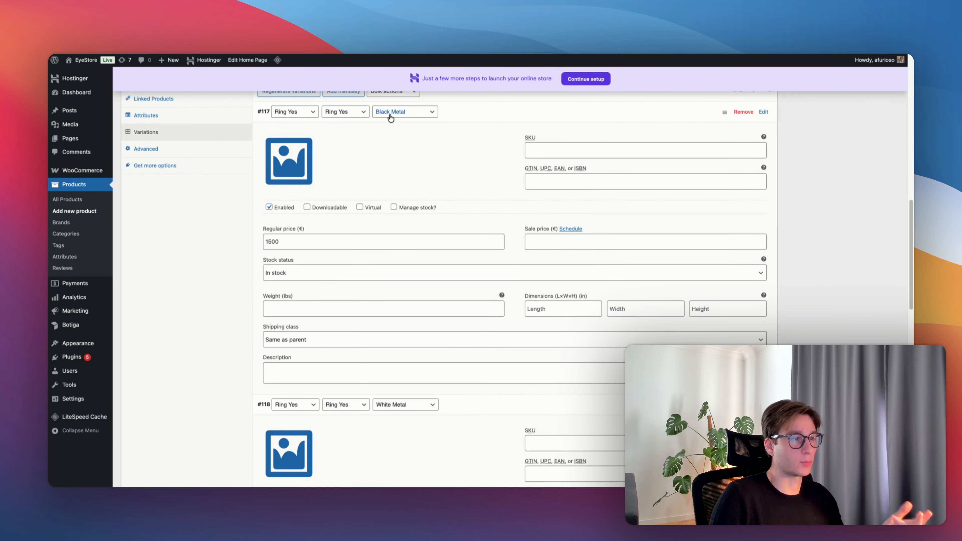
pyautogui.scroll(-2, 433, 436)
pyautogui.scroll(2, 433, 436)
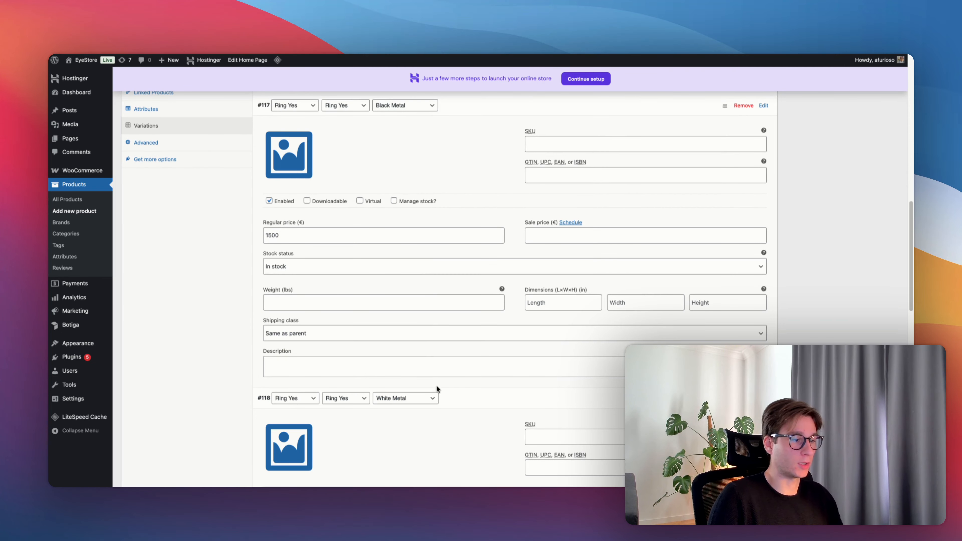
pyautogui.scroll(-6, 436, 385)
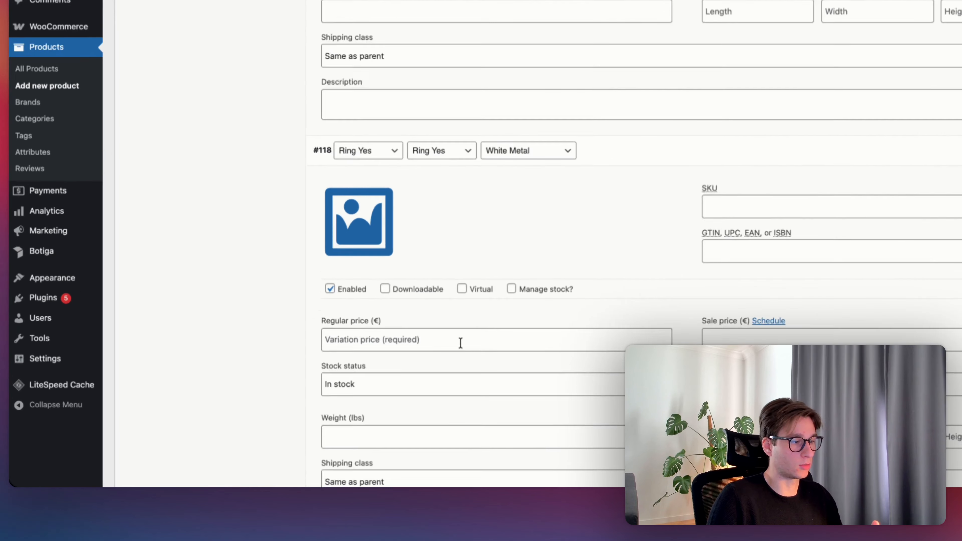
pyautogui.click(358, 387)
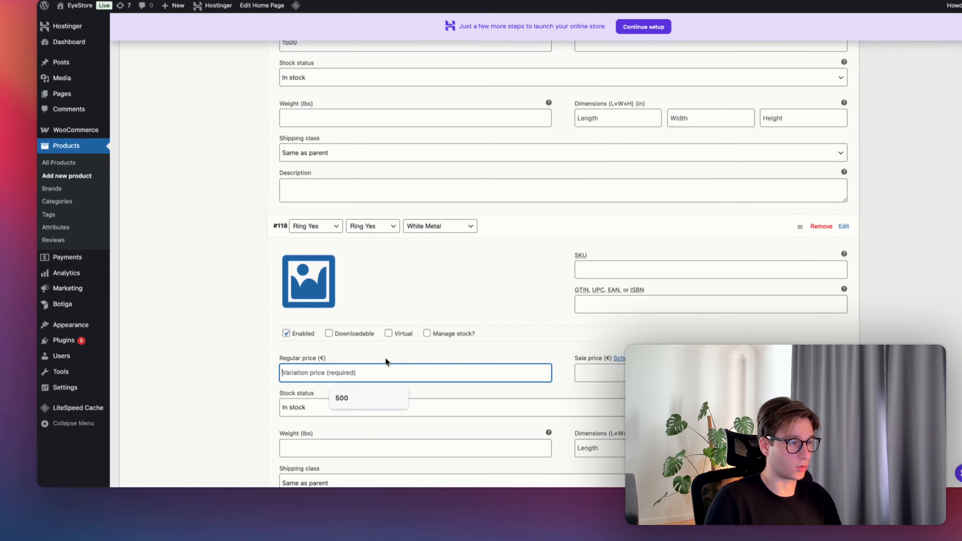
pyautogui.write('1')
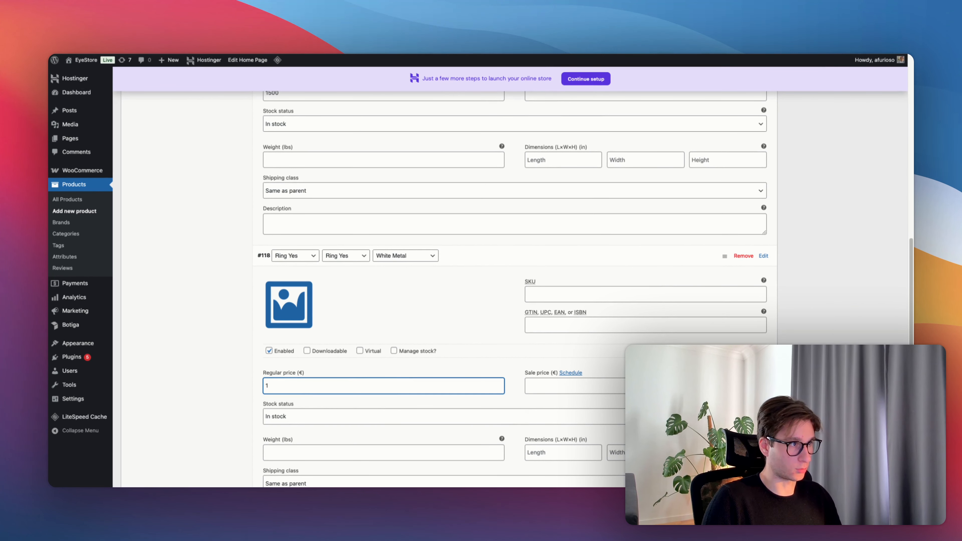
pyautogui.write('4')
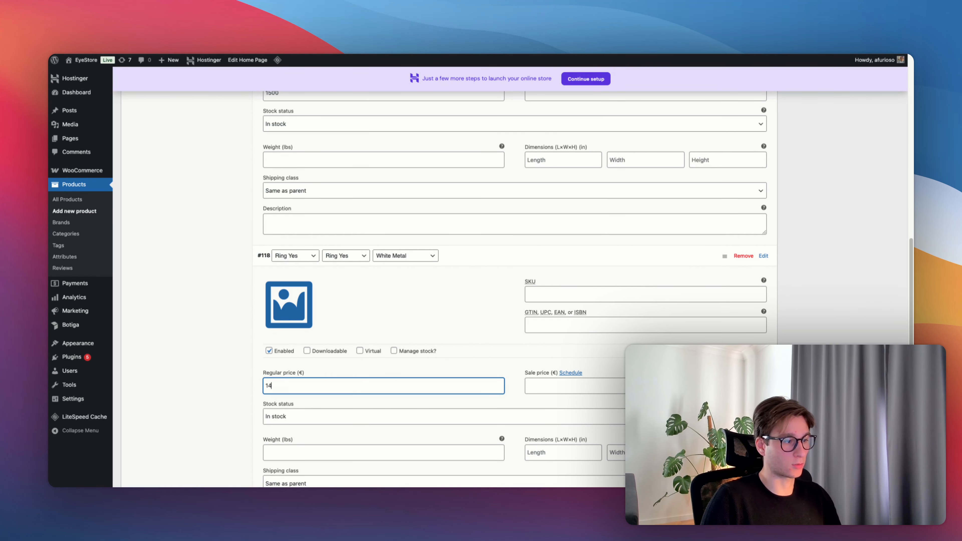
pyautogui.write('00')
pyautogui.scroll(-2, 466, 244)
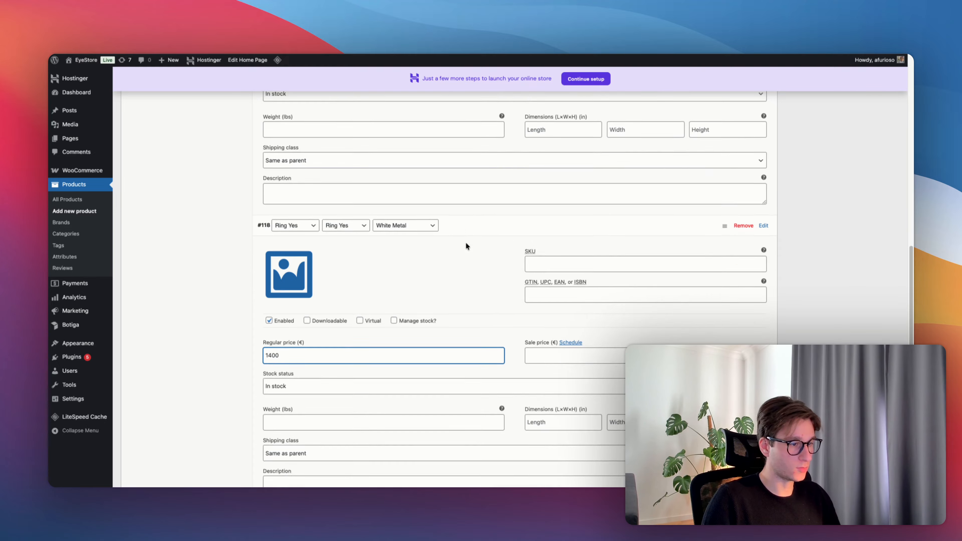
# Step: Expand the third variation (Ring Yes, Ring Yes, Light Gray Metal) and set its regular price to 1550
pyautogui.scroll(-6, 466, 243)
pyautogui.click(449, 275)
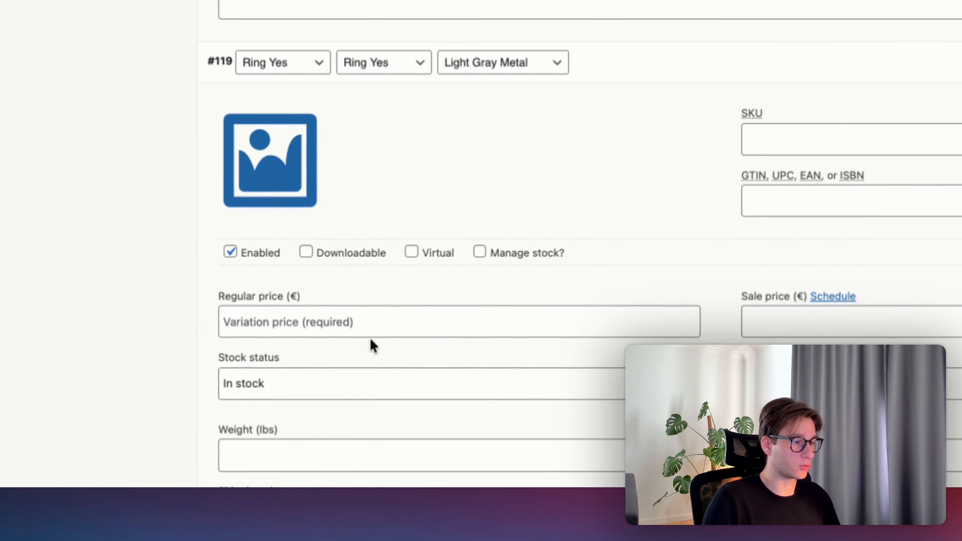
pyautogui.click(384, 320)
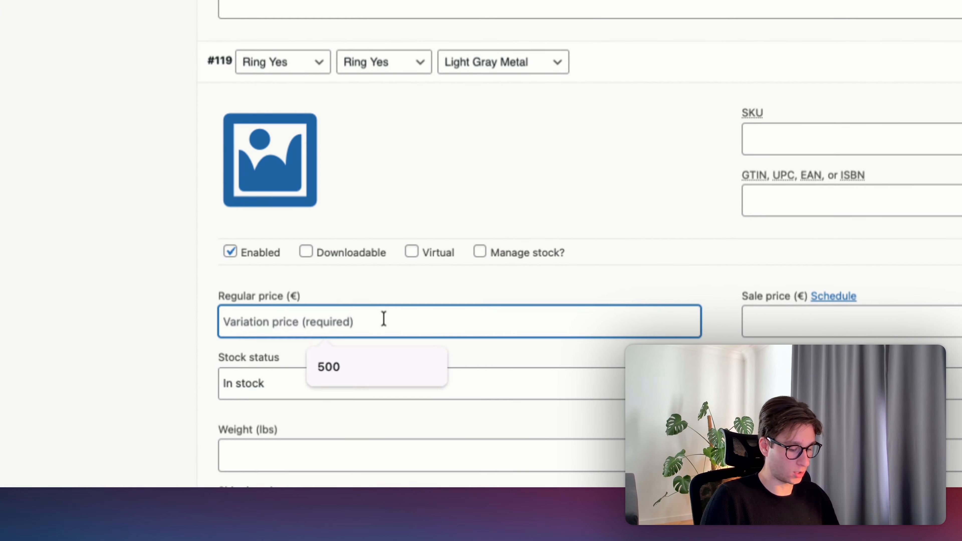
pyautogui.write('1550')
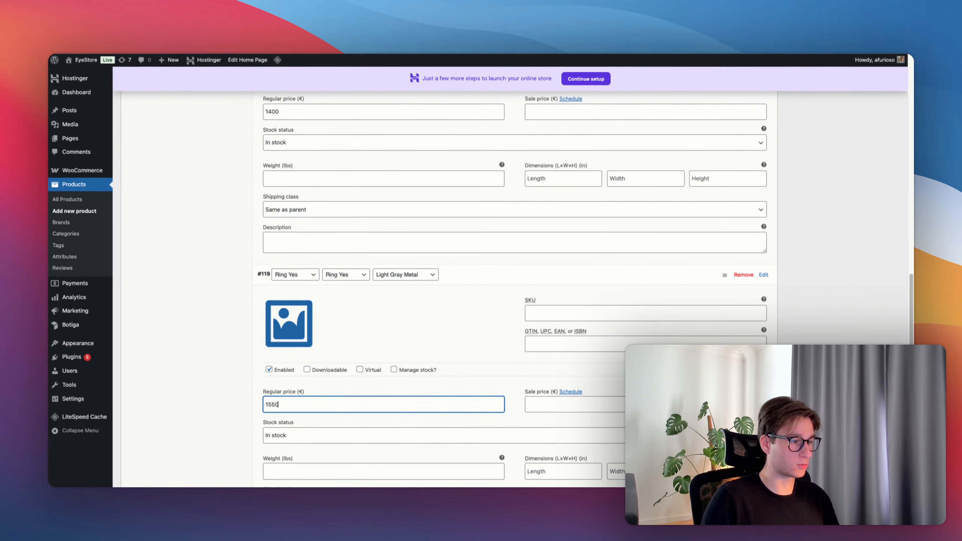
# Step: Expand the Ring Yes, Ring No, Black Metal variation, leave its price blank, and save the variation changes
pyautogui.scroll(-5, 346, 406)
pyautogui.click(516, 380)
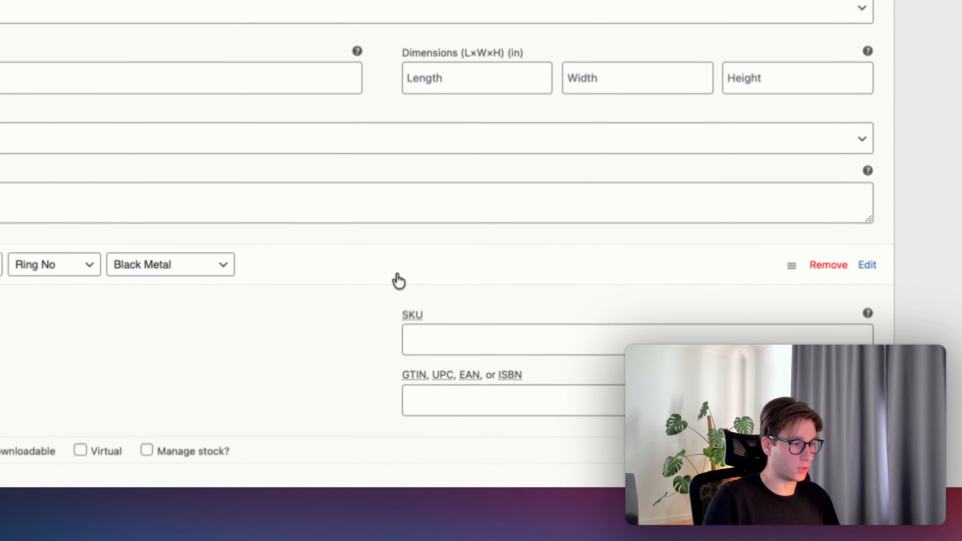
pyautogui.scroll(-2, 519, 378)
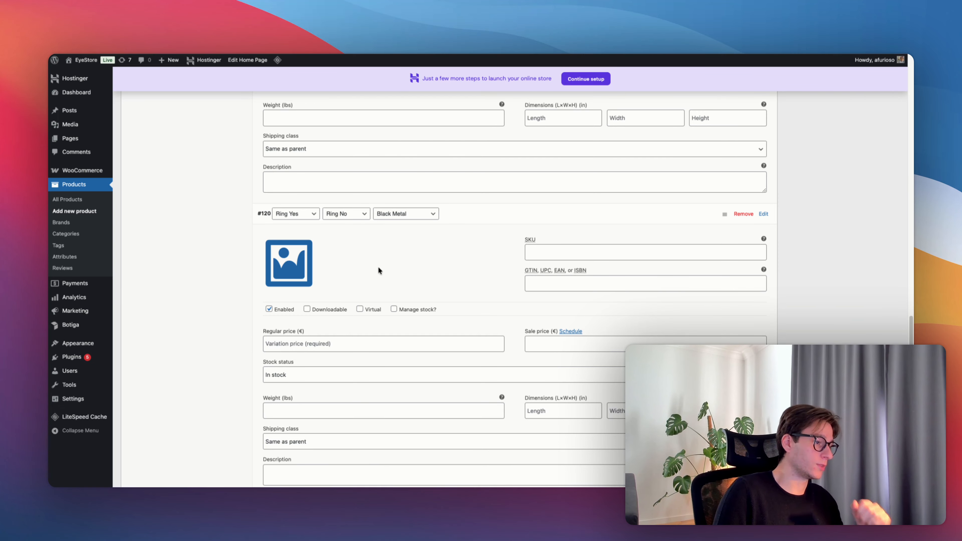
pyautogui.click(370, 345)
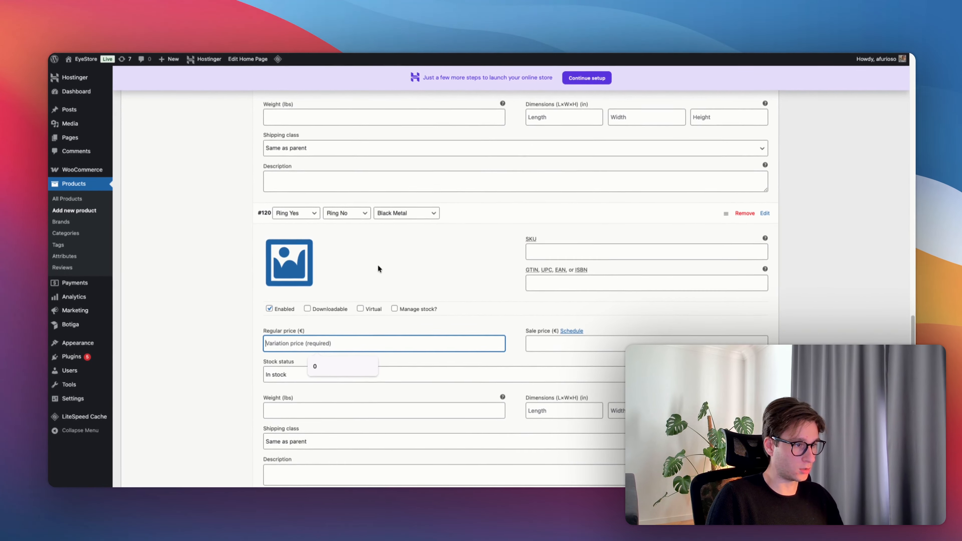
pyautogui.scroll(-1, 622, 52)
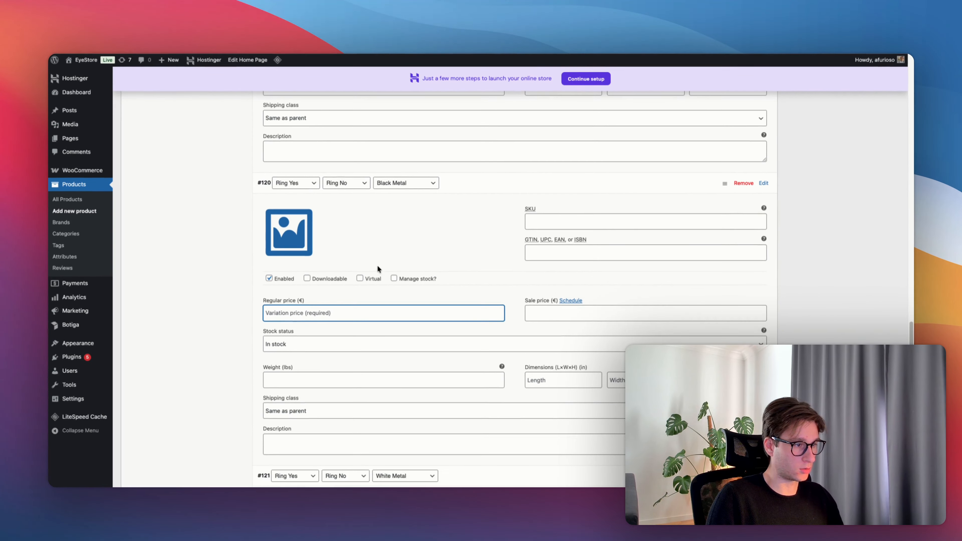
pyautogui.scroll(-6, 378, 267)
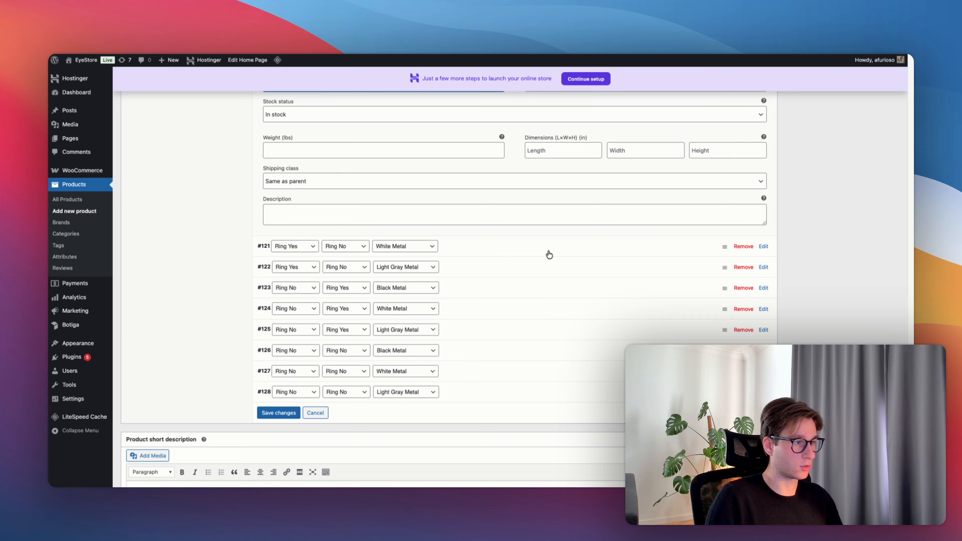
pyautogui.scroll(3, 481, 387)
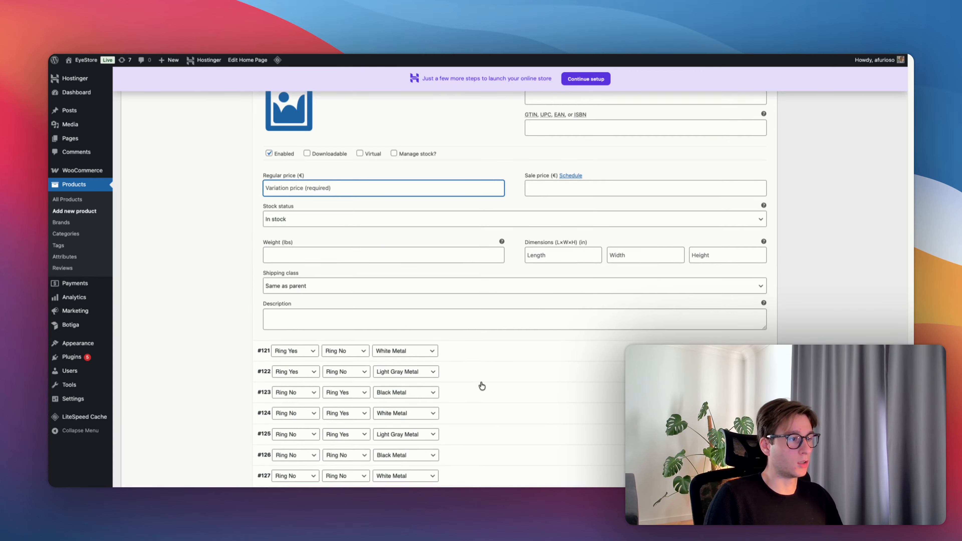
pyautogui.scroll(-3, 413, 405)
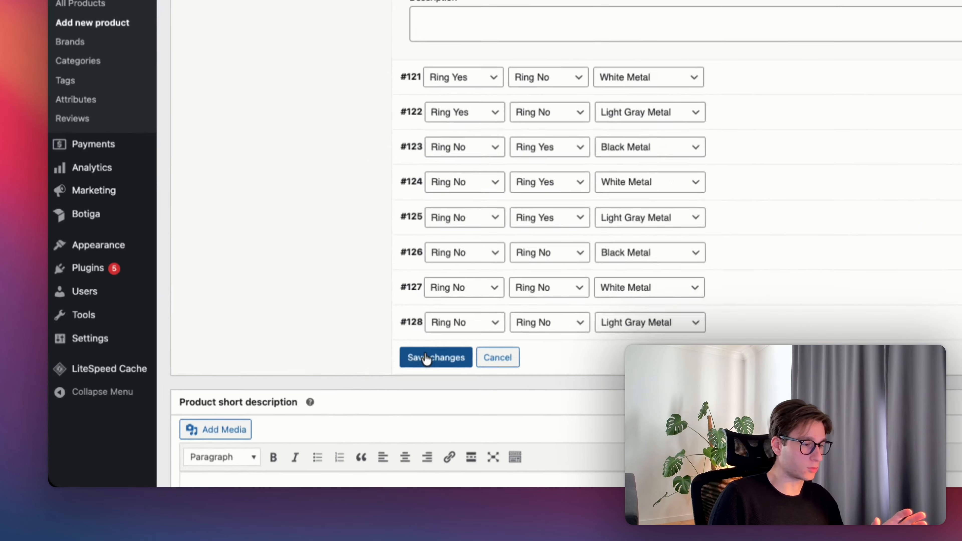
pyautogui.click(273, 411)
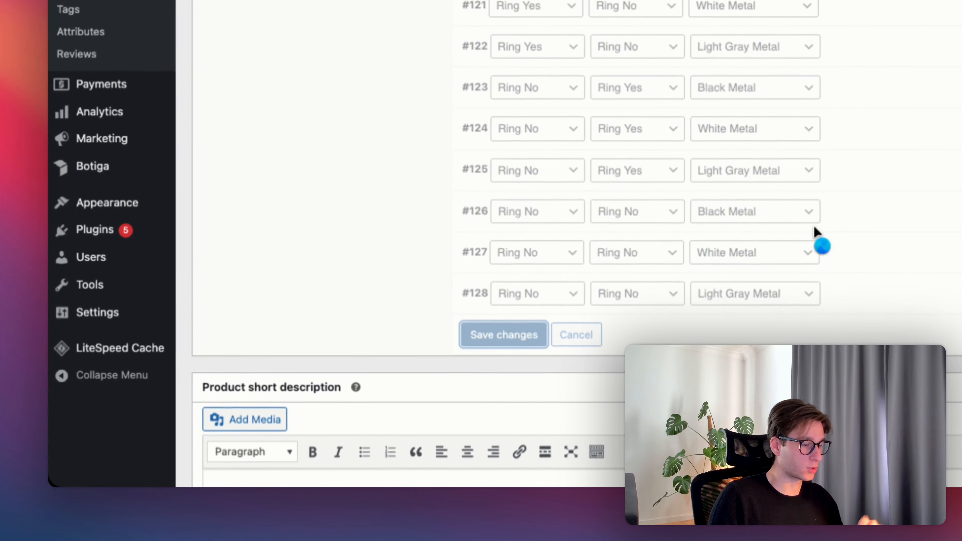
# Step: Review the Mappings JSON field, then check the Ring 2 label in the Pendant Lamp configurator and the ring1 partName in the pendant_lamp file
pyautogui.scroll(-5, 887, 184)
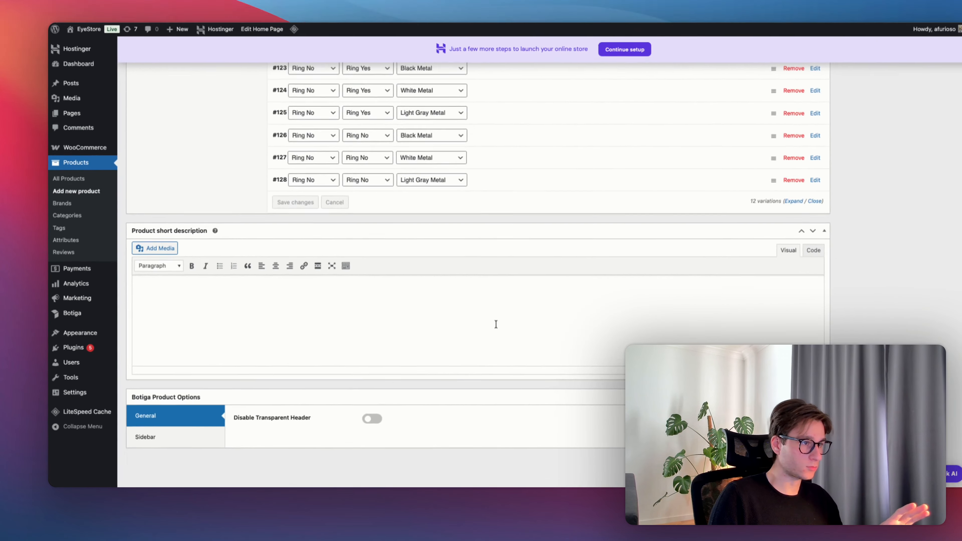
pyautogui.scroll(7, 888, 186)
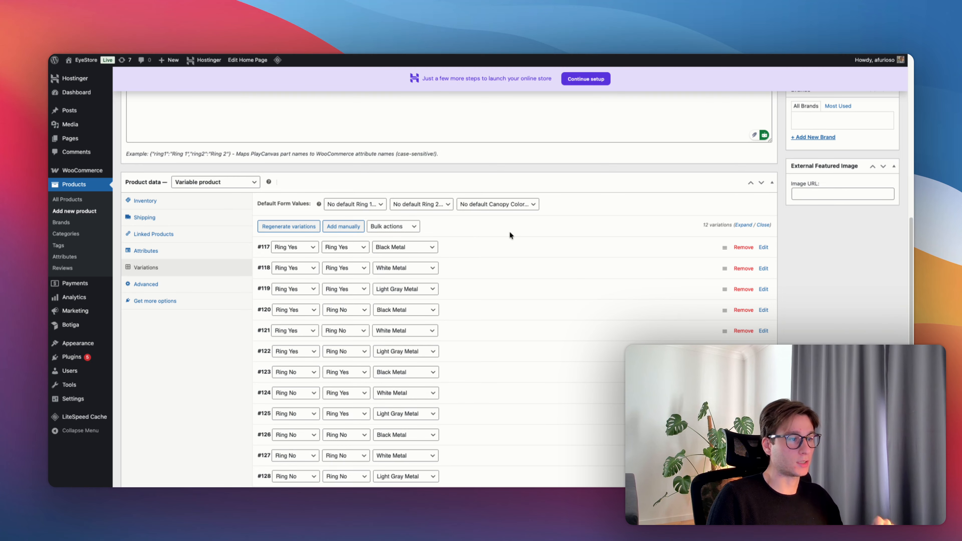
pyautogui.scroll(5, 465, 275)
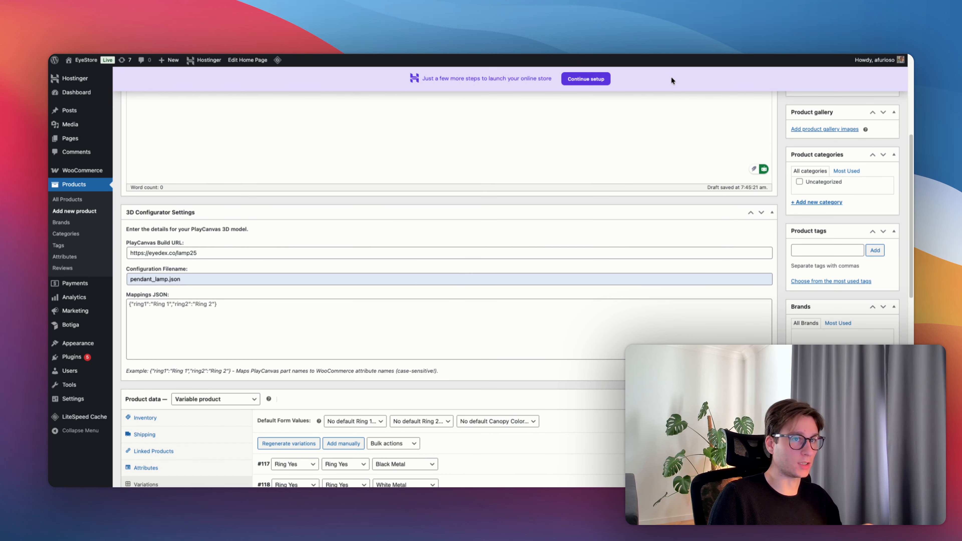
pyautogui.scroll(5, 823, 258)
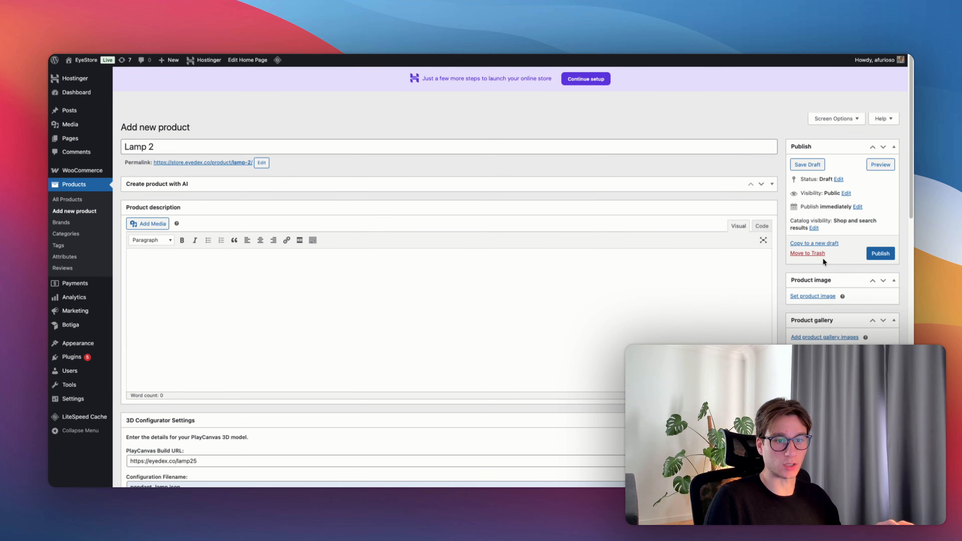
pyautogui.scroll(-8, 337, 271)
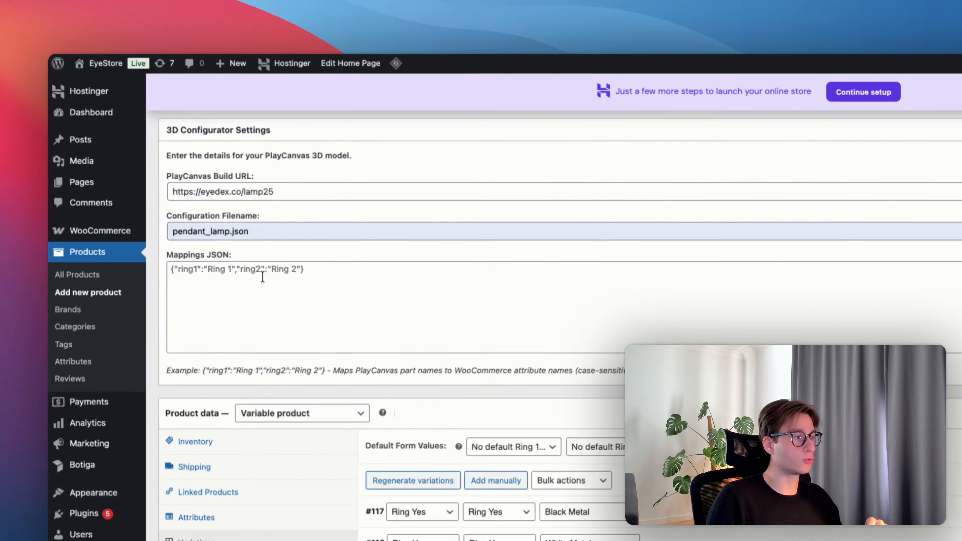
pyautogui.click(261, 276)
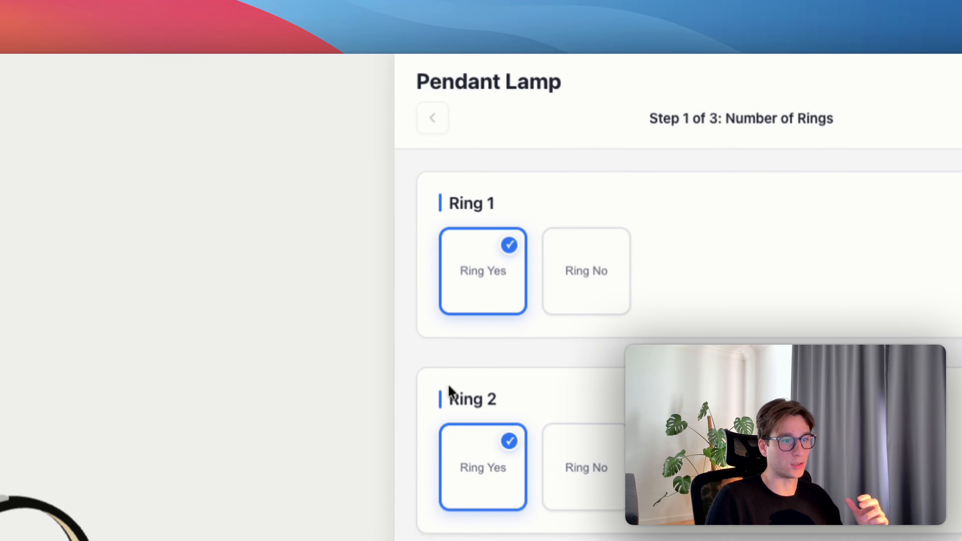
pyautogui.moveTo(450, 398); pyautogui.dragTo(497, 403)
pyautogui.click(498, 404)
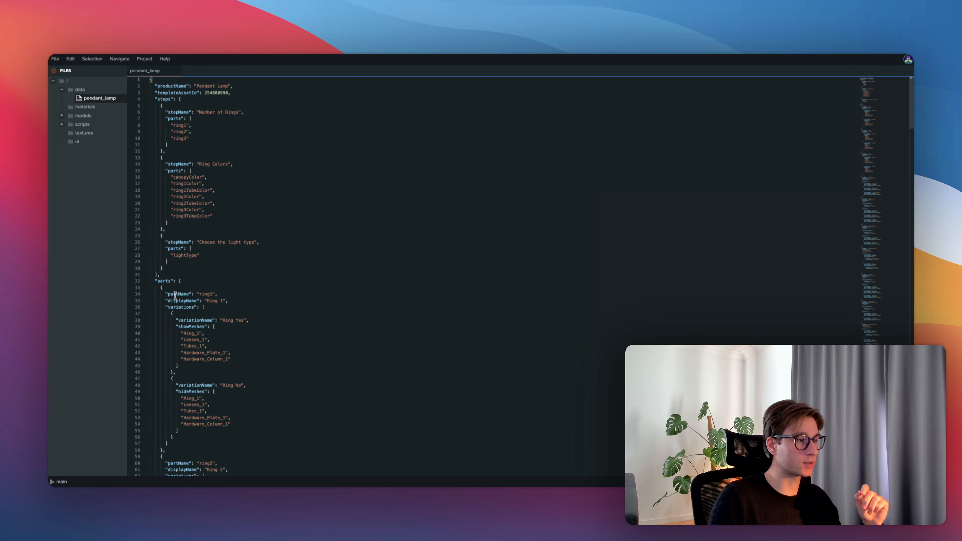
pyautogui.moveTo(226, 294); pyautogui.dragTo(165, 294)
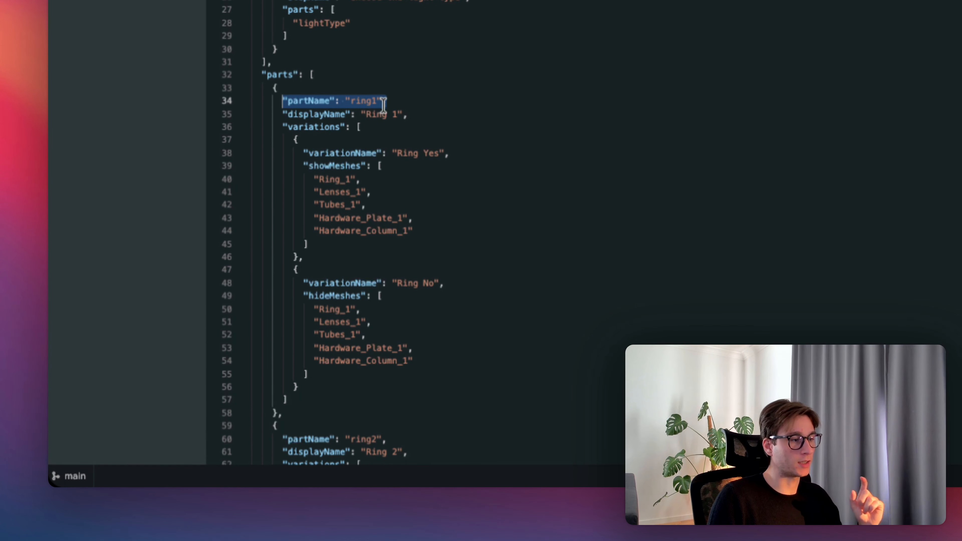
# Step: Back in the Lamp 2 product, check the Ring 1 attribute name and begin the Mappings JSON with {"ring1": "Ring 1",
pyautogui.hotkey('ctrl', 'Tab')
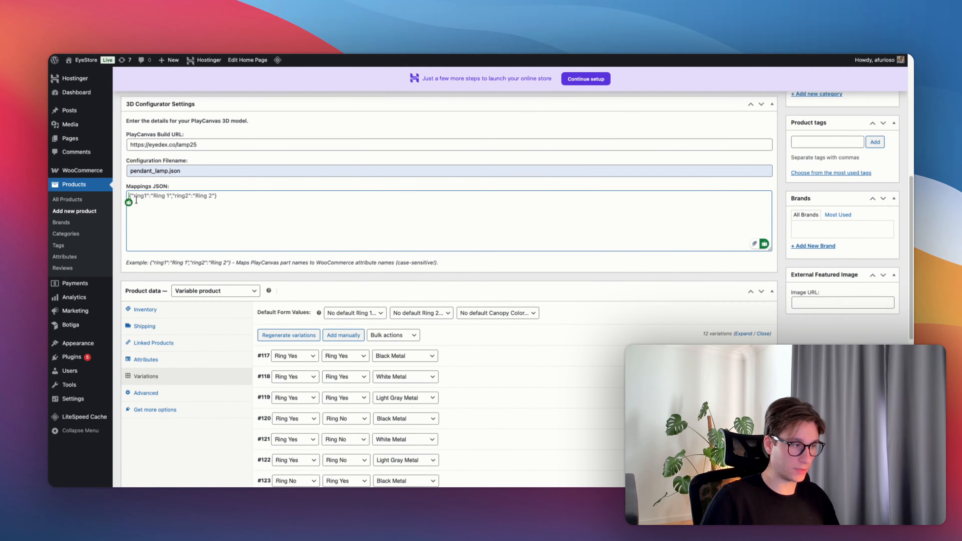
pyautogui.write('{"ring1')
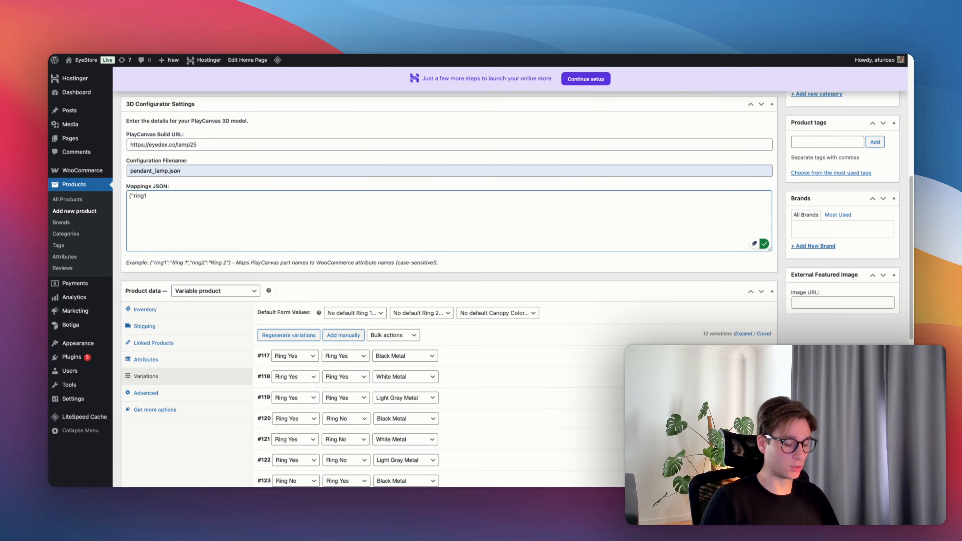
pyautogui.write('!')
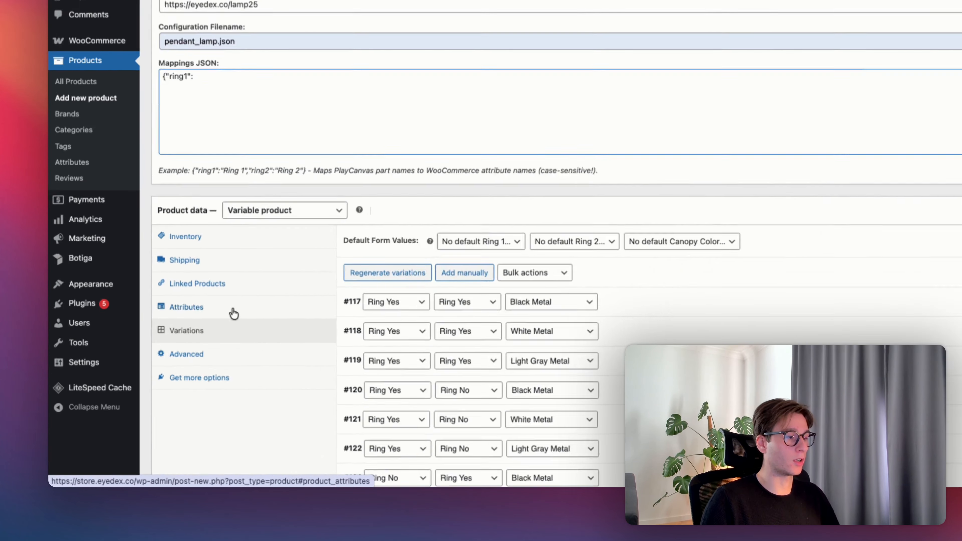
pyautogui.click(178, 360)
pyautogui.click(576, 176)
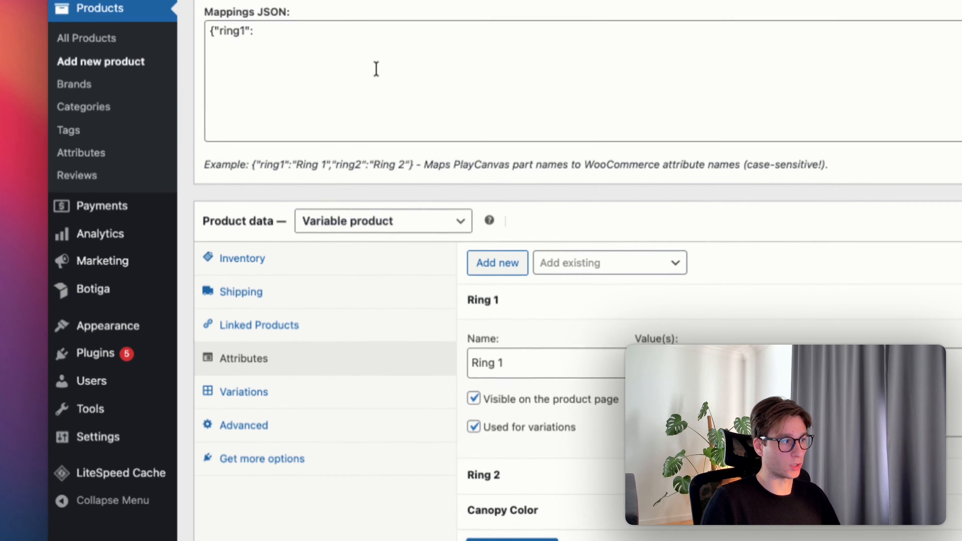
pyautogui.write('"Ring 1"')
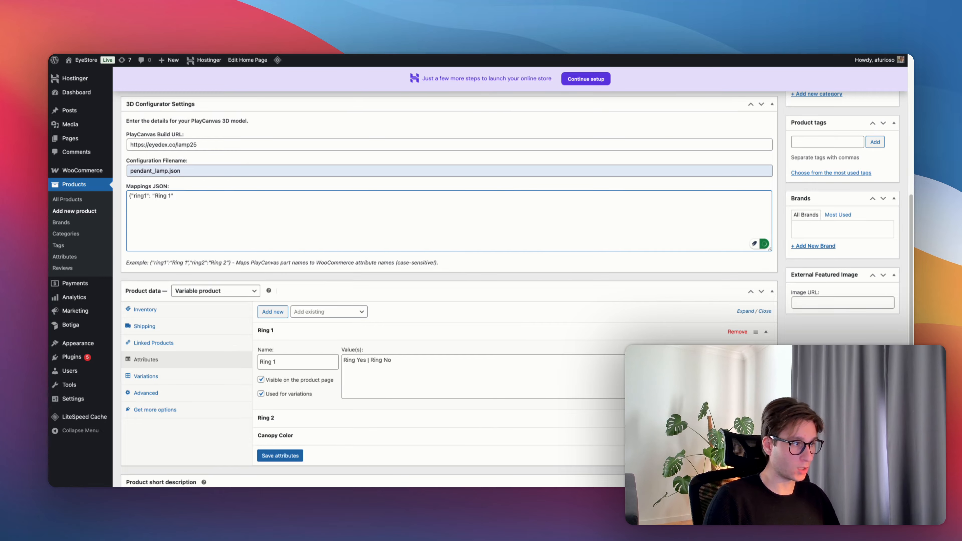
pyautogui.write(',')
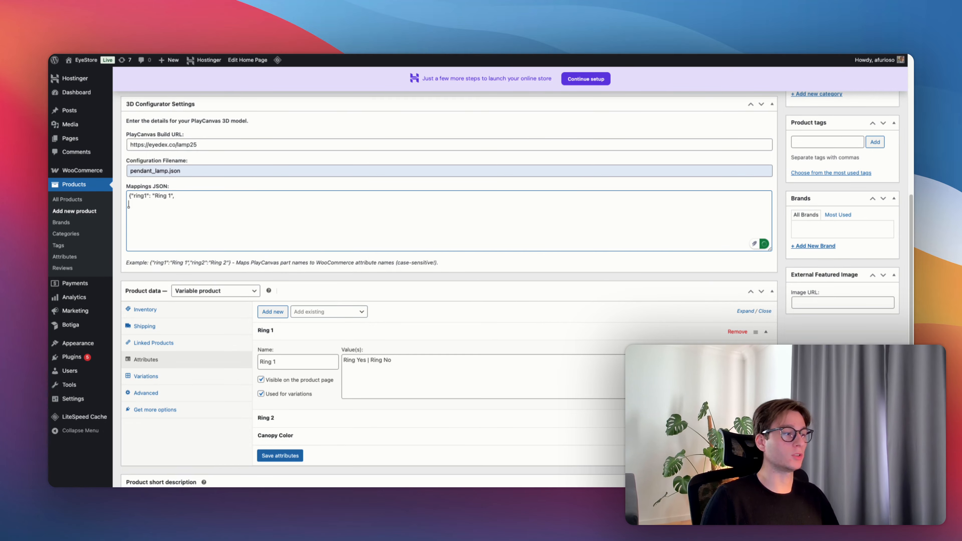